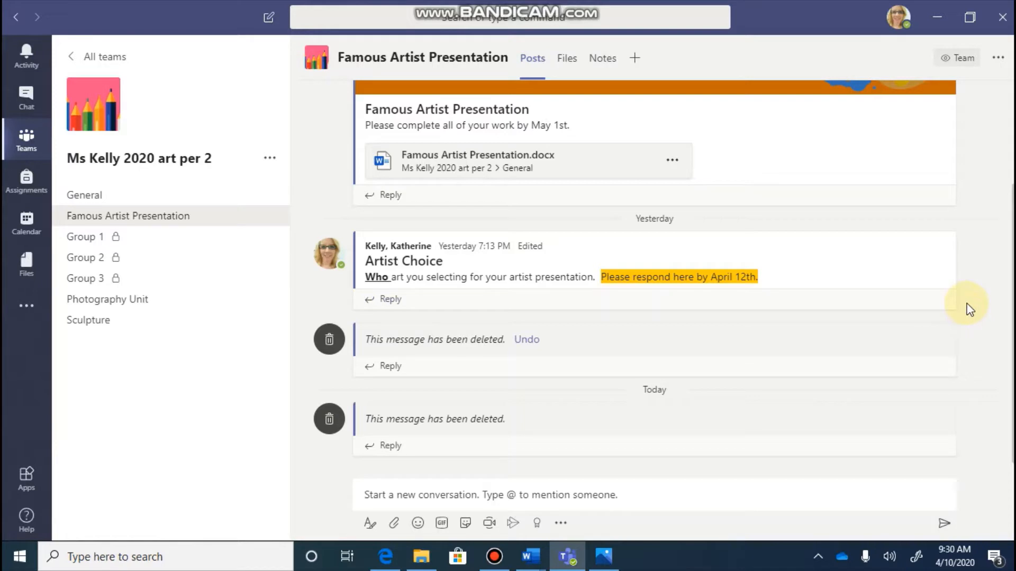
Look through the posts in the Photography Unit and Famous Artist Presentation channels.
{"action": "scroll", "coordinate": [970, 310], "scroll_direction": "up", "scroll_amount": 3}
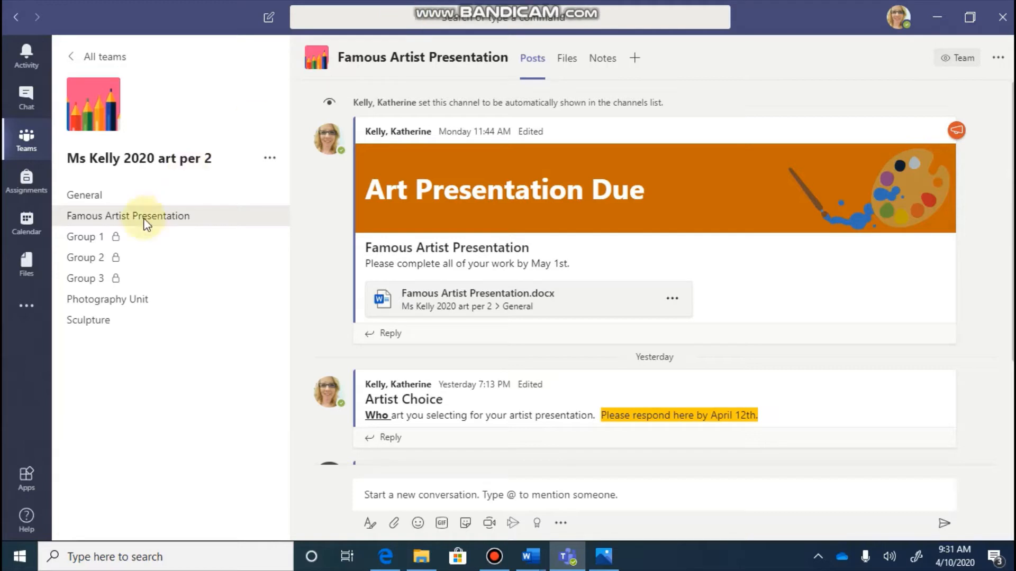
{"action": "left_click", "coordinate": [103, 305]}
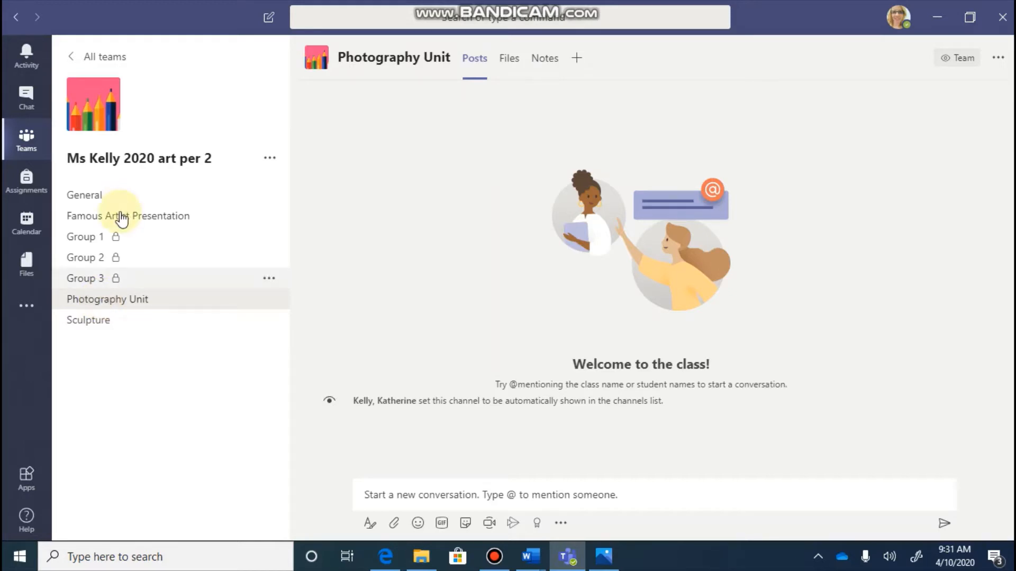
{"action": "left_click", "coordinate": [151, 217]}
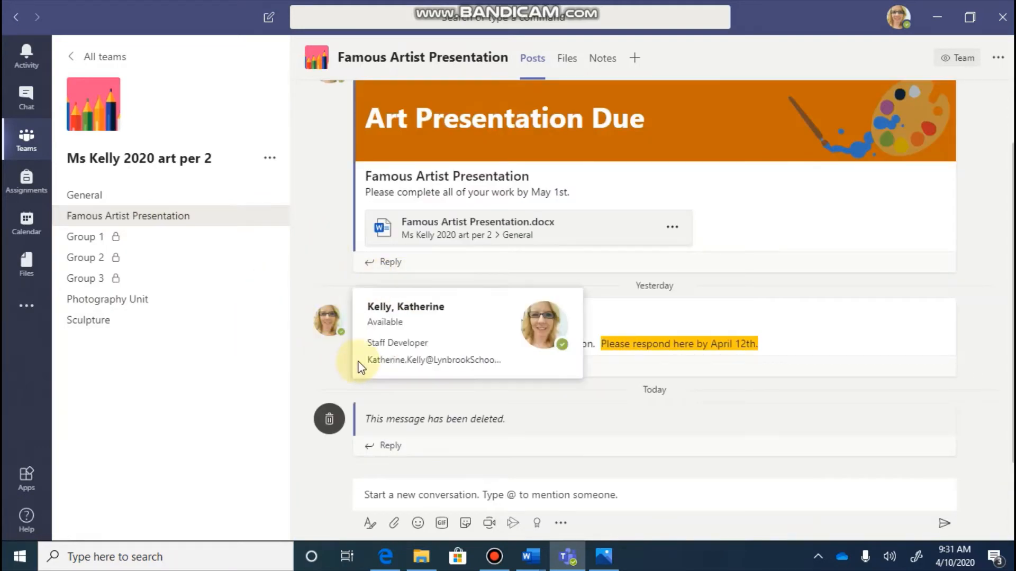
{"action": "mouse_move", "coordinate": [329, 320]}
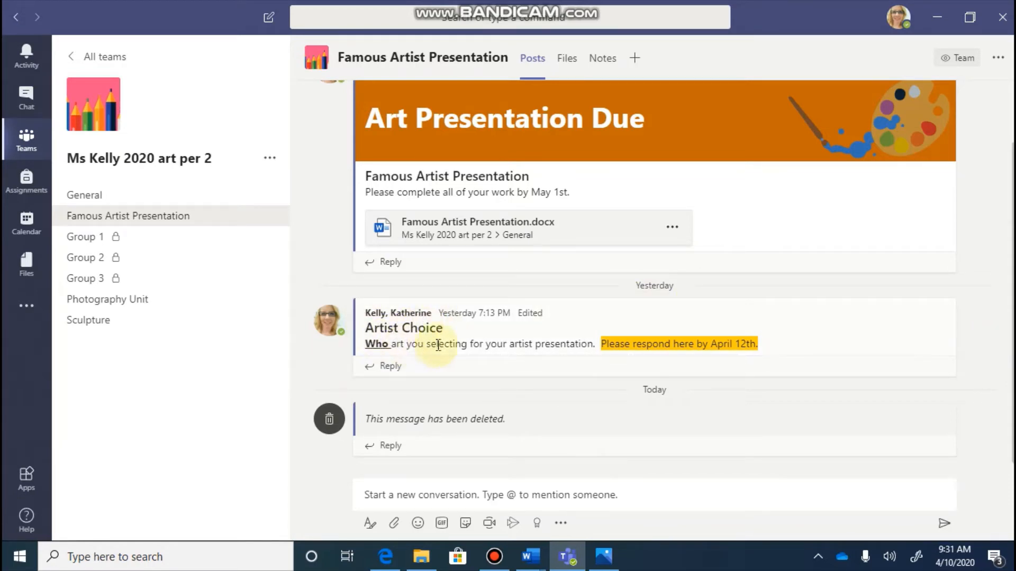
{"action": "mouse_move", "coordinate": [603, 361]}
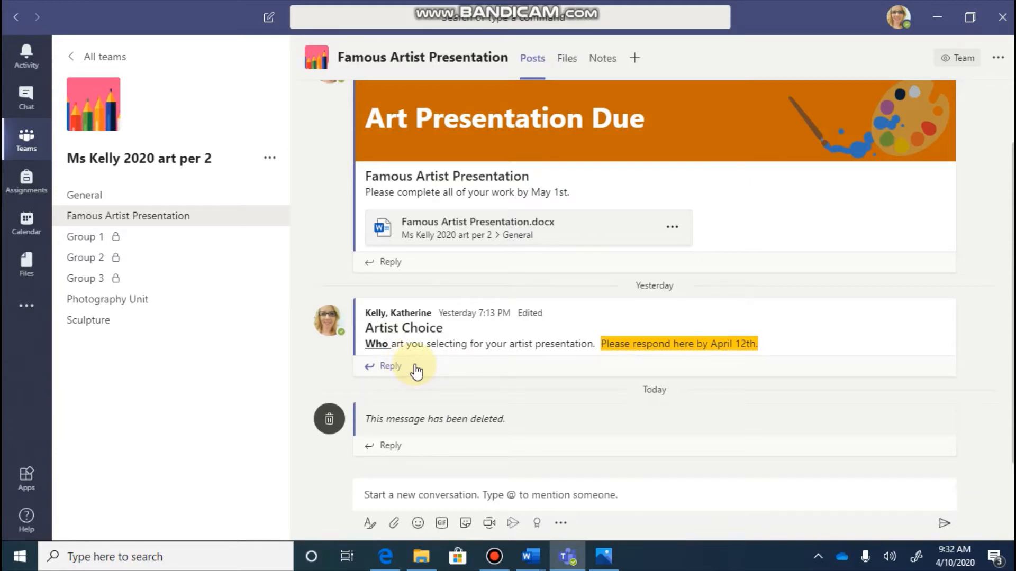
{"action": "scroll", "coordinate": [416, 371], "scroll_direction": "up", "scroll_amount": 1}
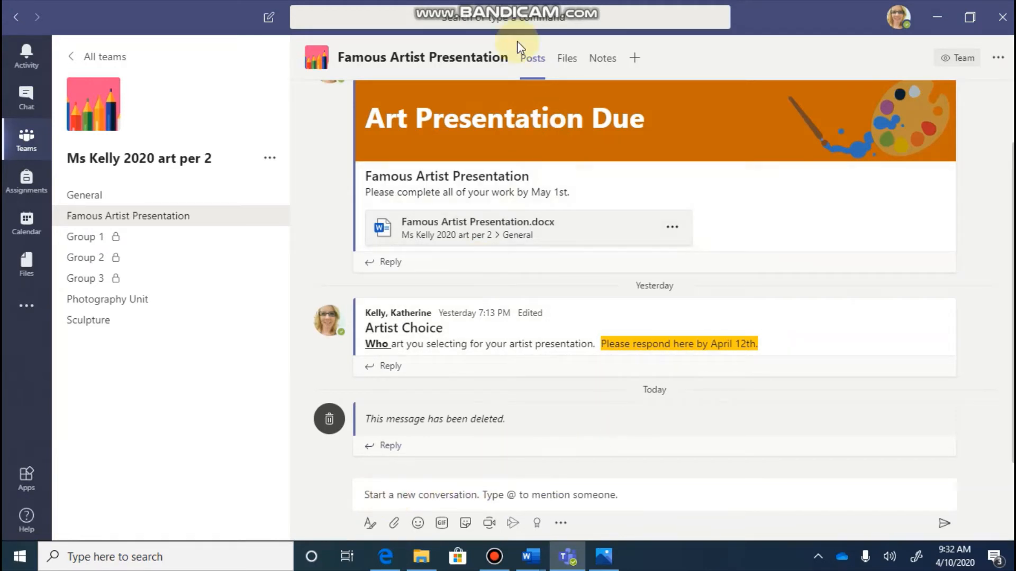
Draft a new channel post reading "Reminder: bring in HW" with the subject "Homework".
{"action": "left_click", "coordinate": [379, 492]}
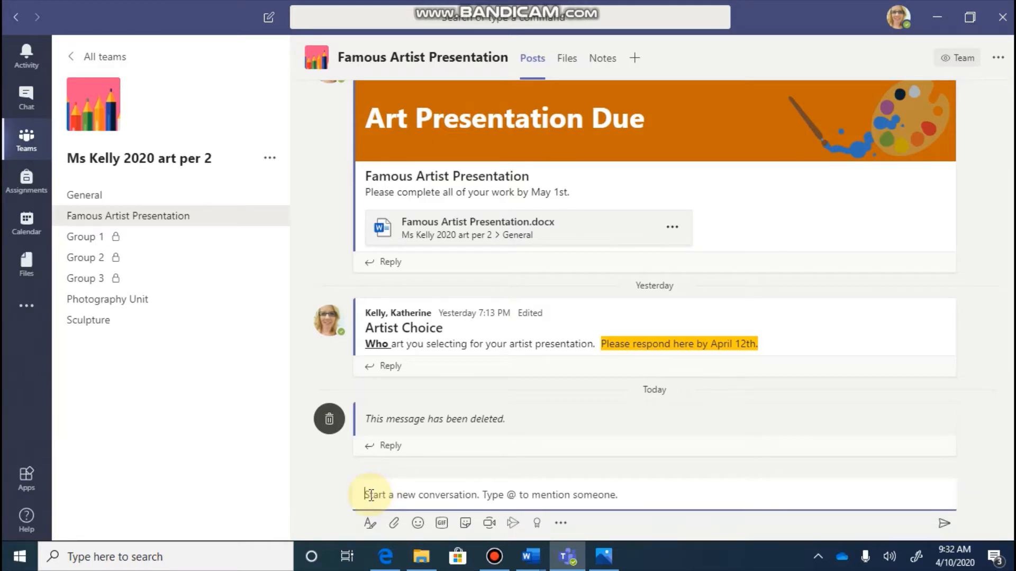
{"action": "type", "text": "Remin"}
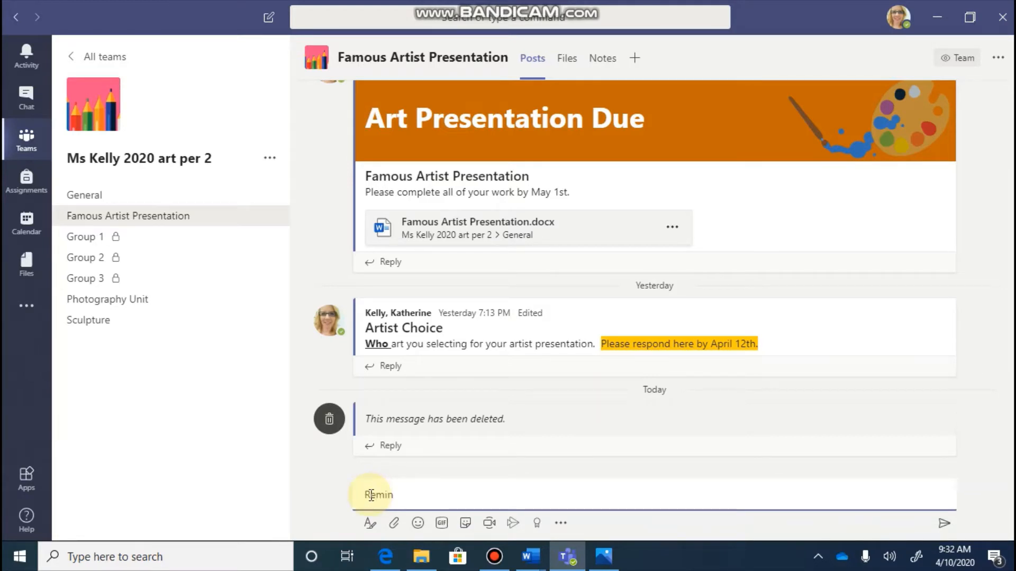
{"action": "type", "text": "der: bring in HW"}
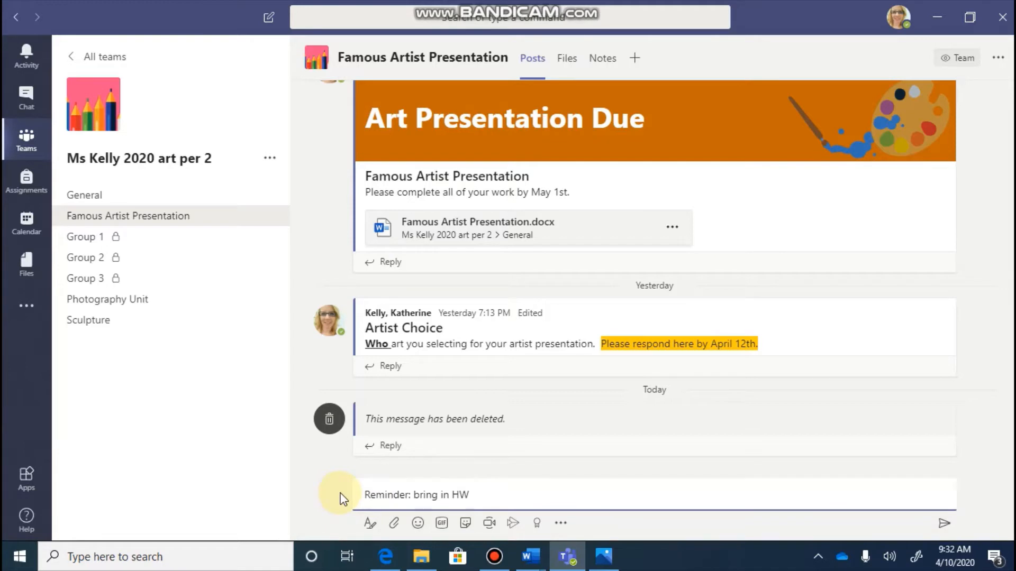
{"action": "left_click", "coordinate": [370, 526]}
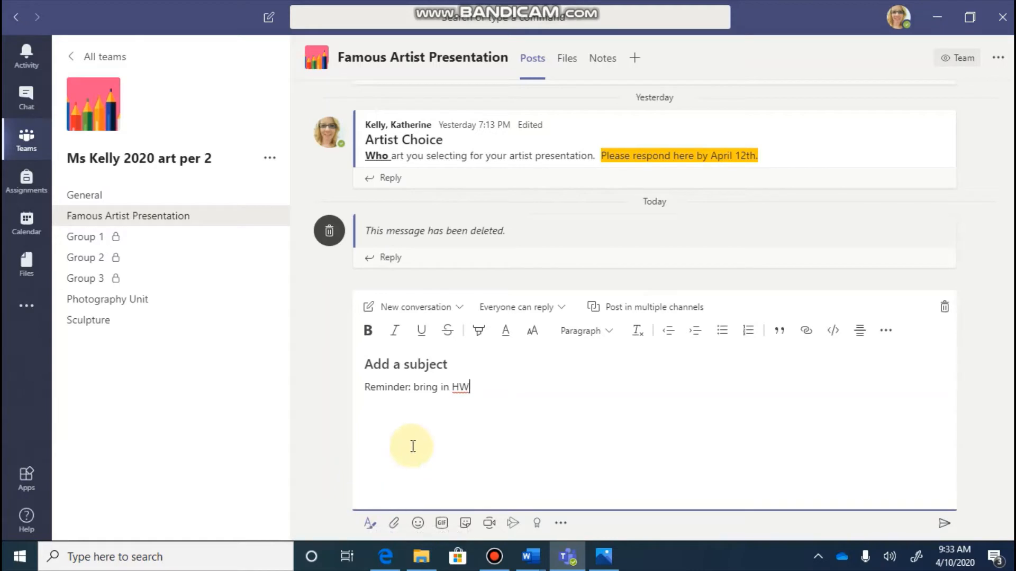
{"action": "left_click", "coordinate": [391, 367]}
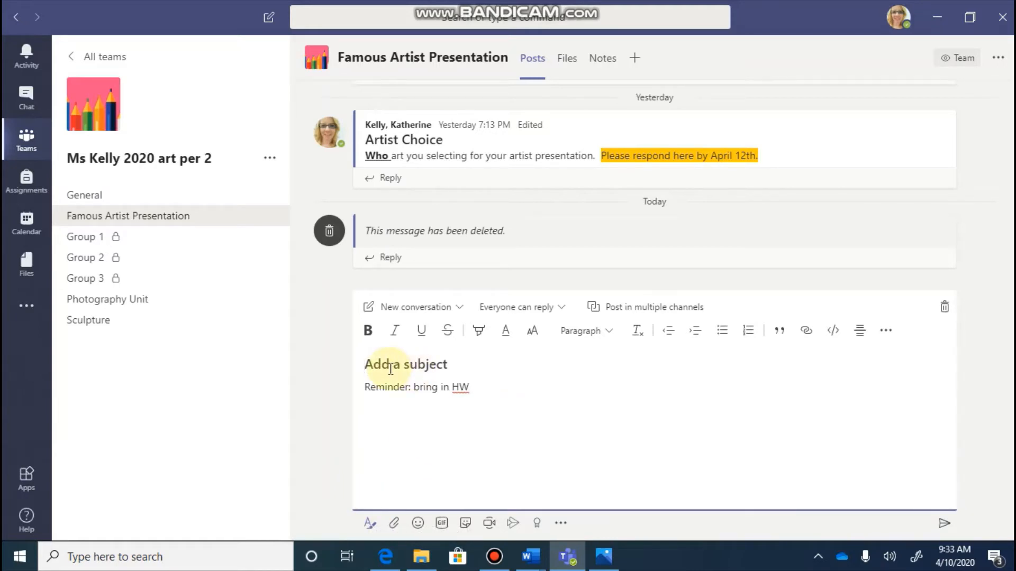
{"action": "type", "text": "Homework"}
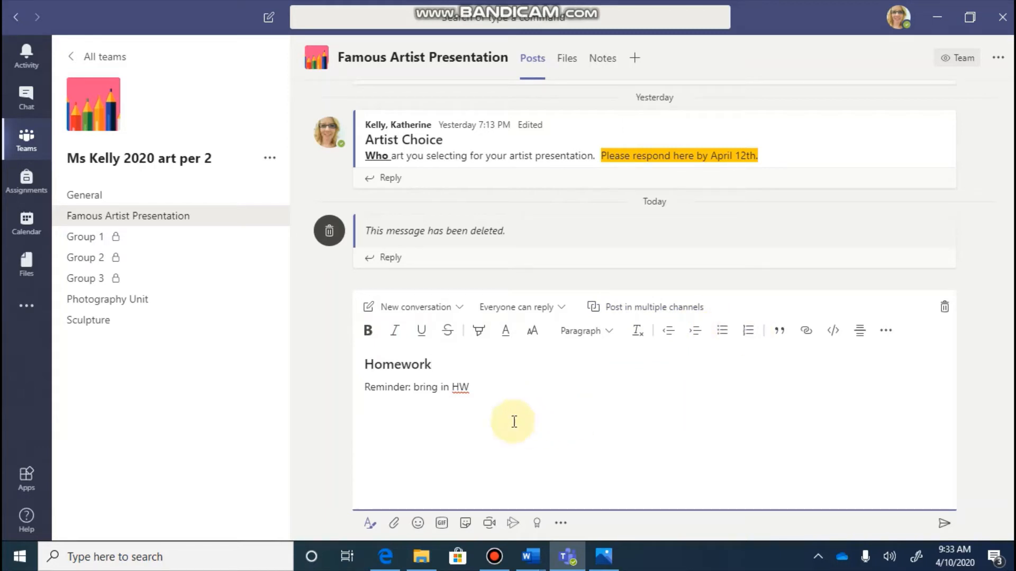
Try limiting replies to you and moderators, and set the post back to everyone can reply.
{"action": "left_click", "coordinate": [562, 308]}
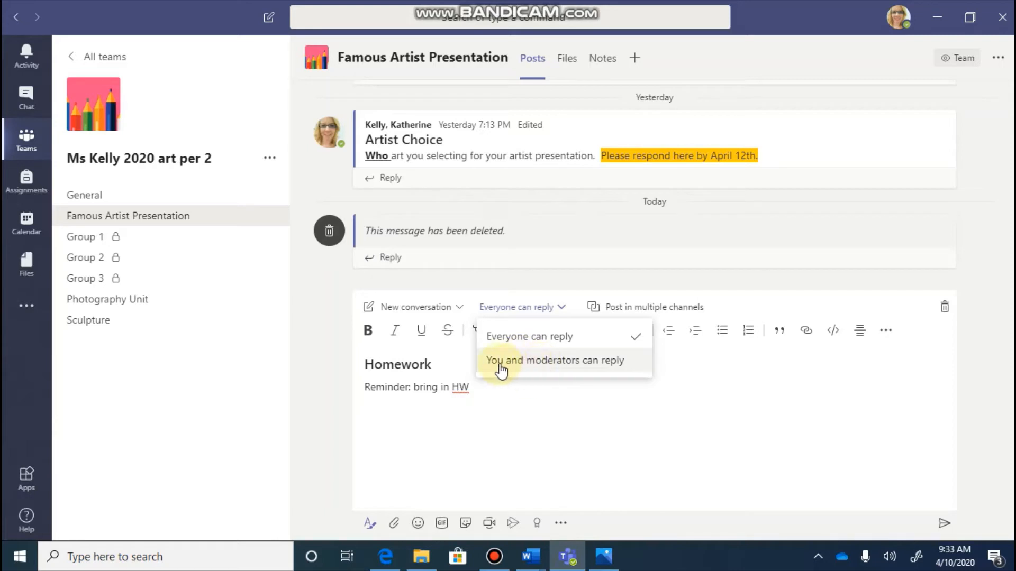
{"action": "left_click", "coordinate": [581, 365]}
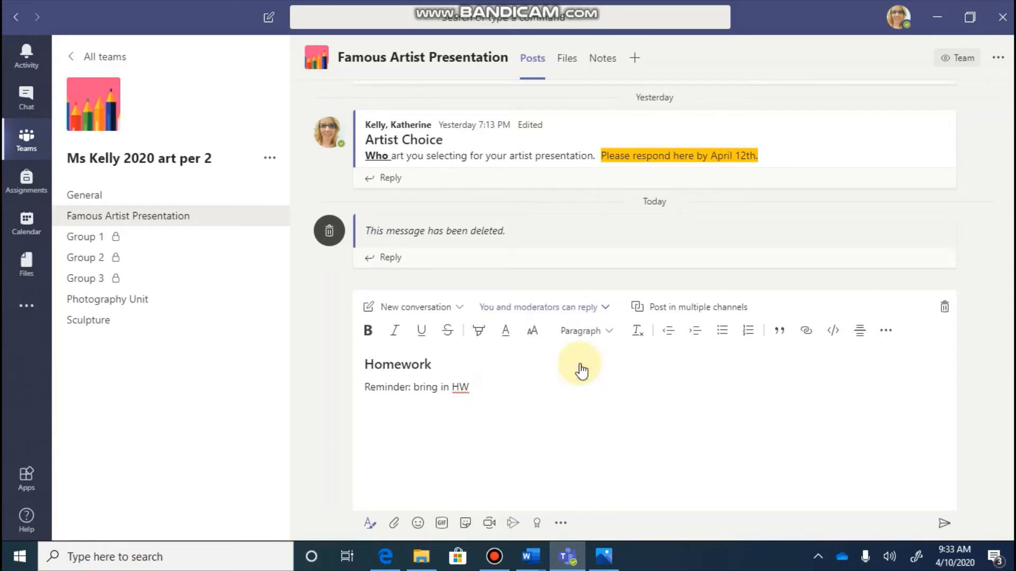
{"action": "left_click", "coordinate": [561, 316]}
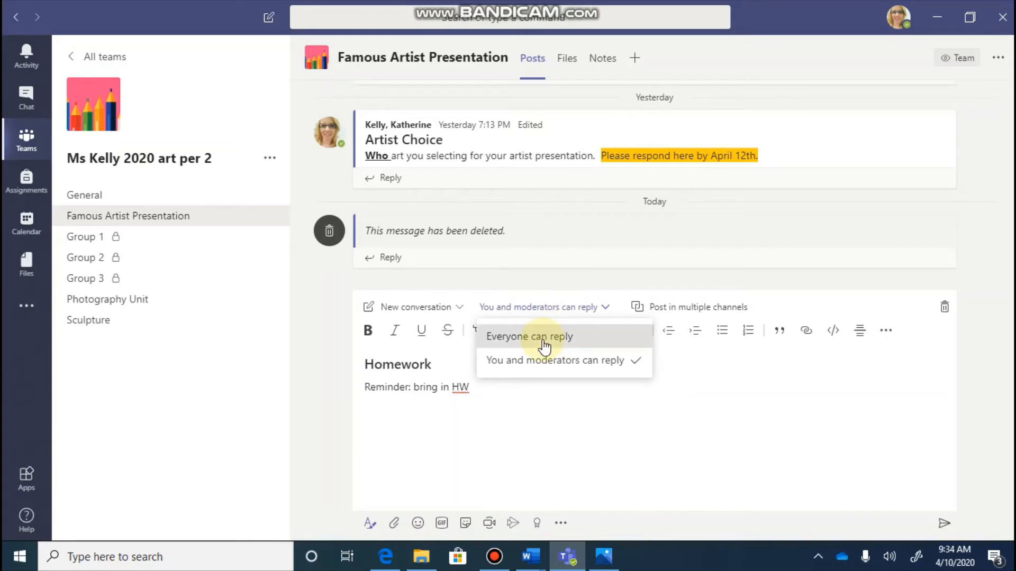
{"action": "left_click", "coordinate": [546, 345]}
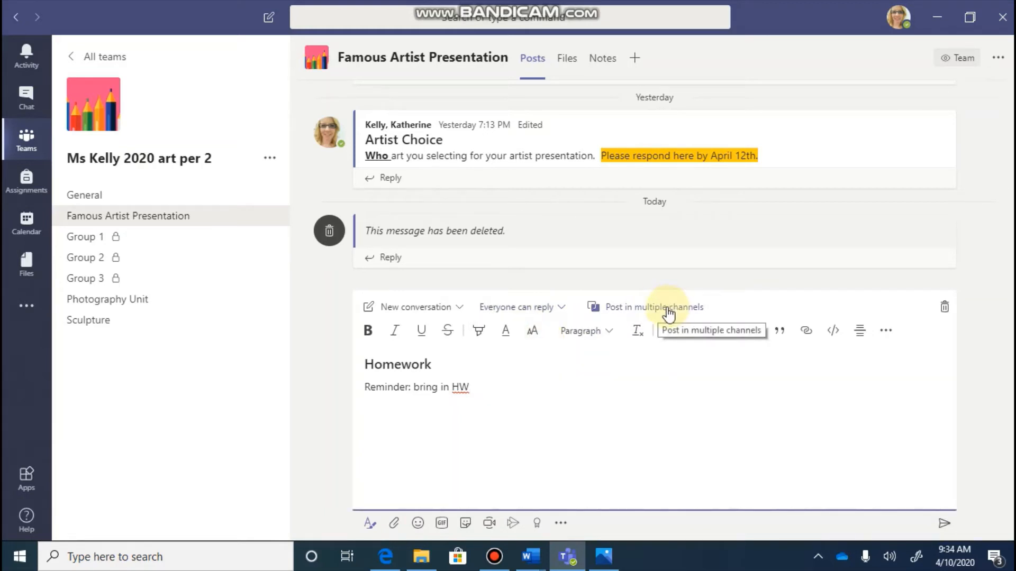
Turn on posting in multiple channels and collapse the expanded teams in the channel selection.
{"action": "left_click", "coordinate": [621, 308]}
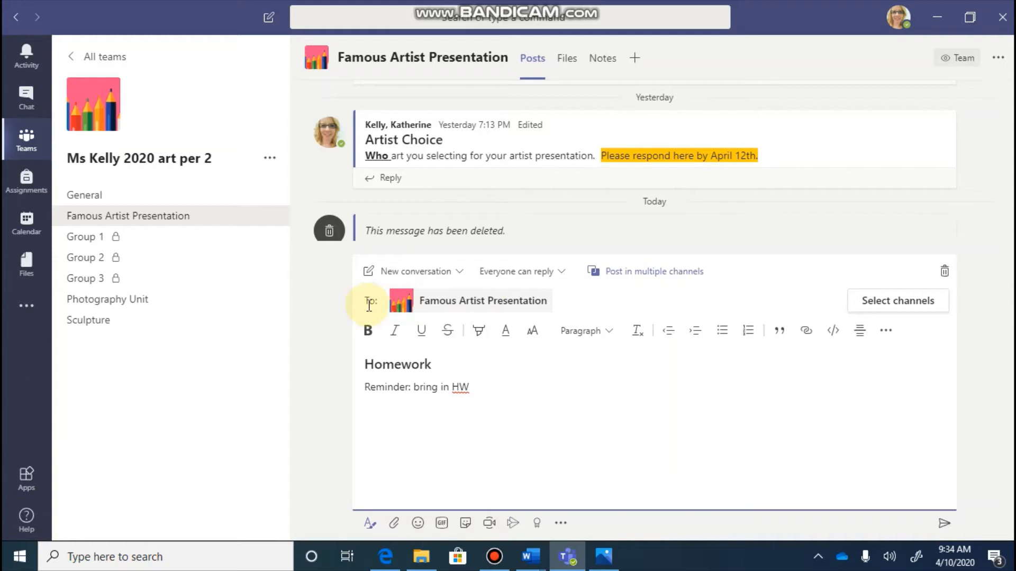
{"action": "left_click", "coordinate": [874, 302]}
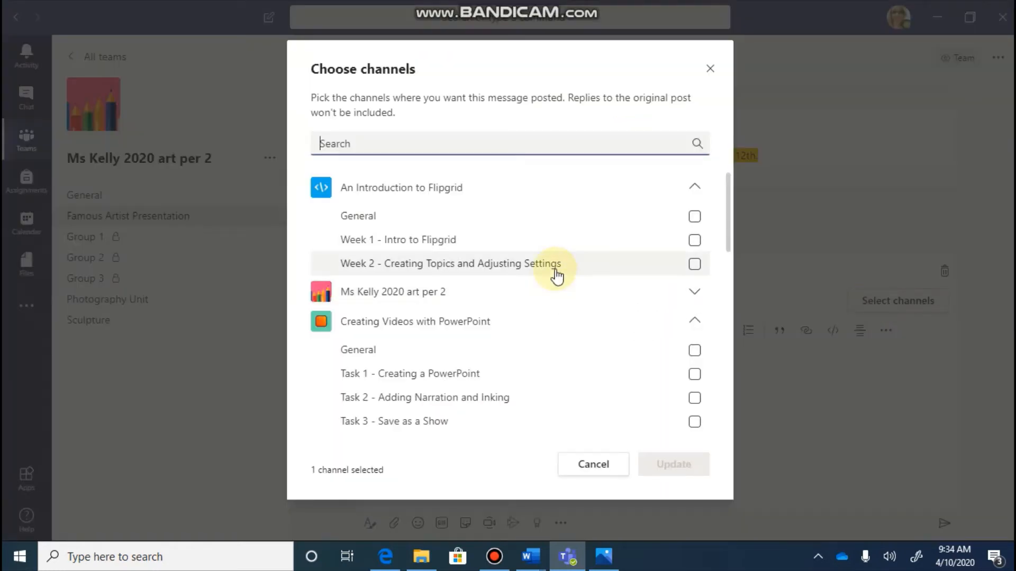
{"action": "left_click", "coordinate": [689, 195]}
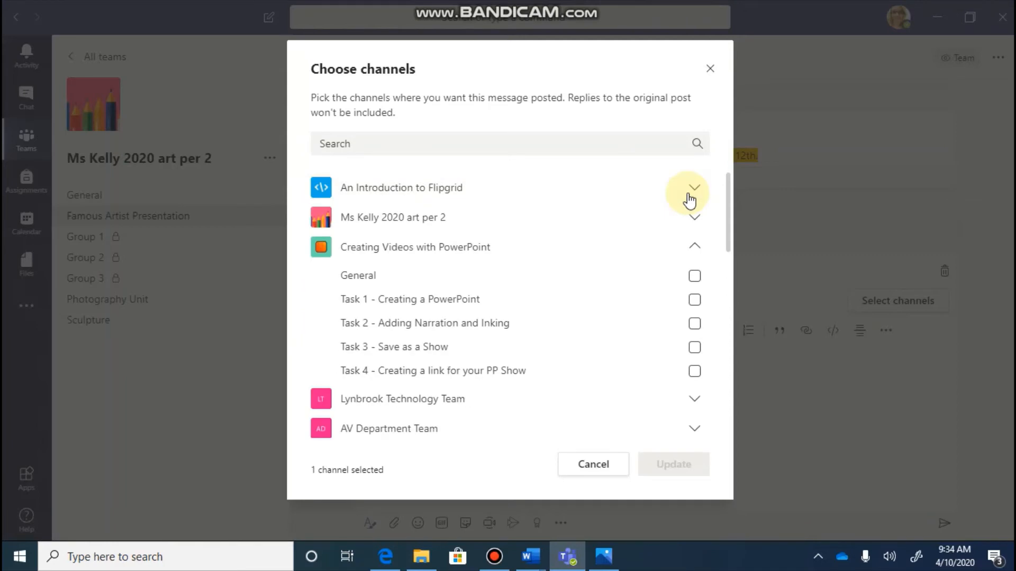
{"action": "left_click", "coordinate": [695, 247]}
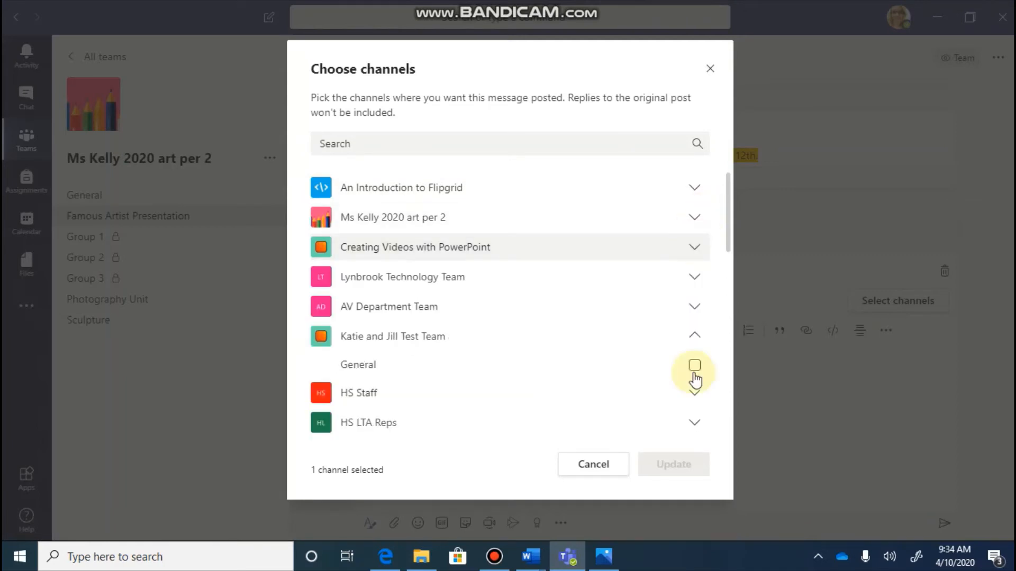
{"action": "left_click", "coordinate": [696, 342]}
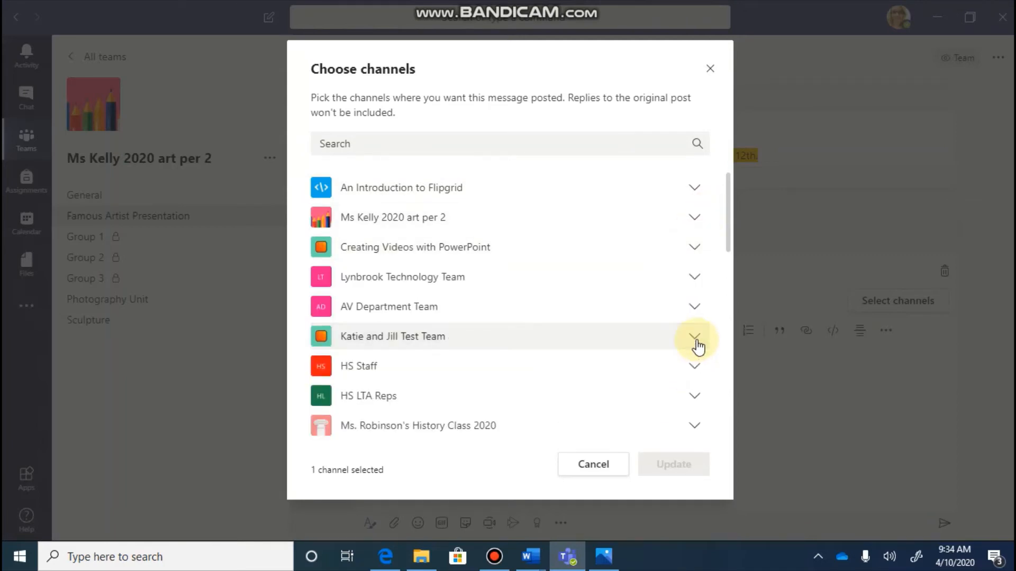
{"action": "scroll", "coordinate": [697, 344], "scroll_direction": "down", "scroll_amount": 2}
{"action": "scroll", "coordinate": [699, 317], "scroll_direction": "up", "scroll_amount": 1}
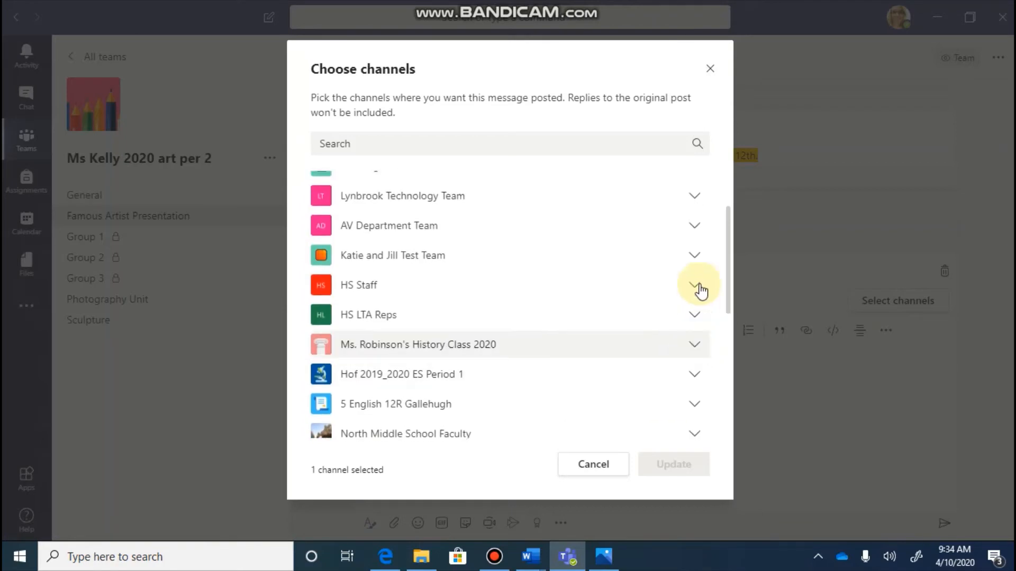
Add the General channels of Creating Videos with PowerPoint and the Test Team as additional destinations for the post.
{"action": "left_click", "coordinate": [695, 260]}
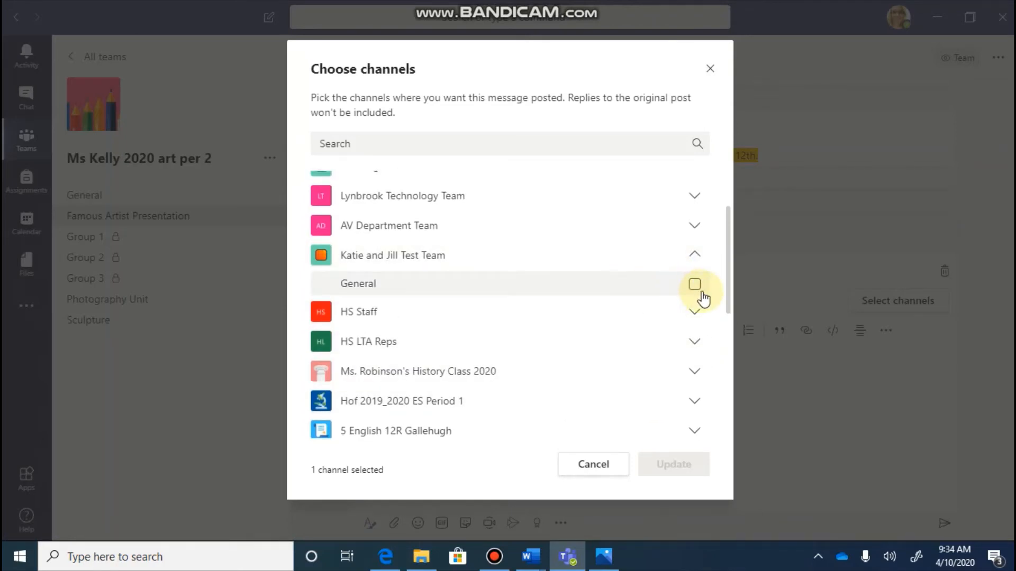
{"action": "scroll", "coordinate": [689, 233], "scroll_direction": "up", "scroll_amount": 3}
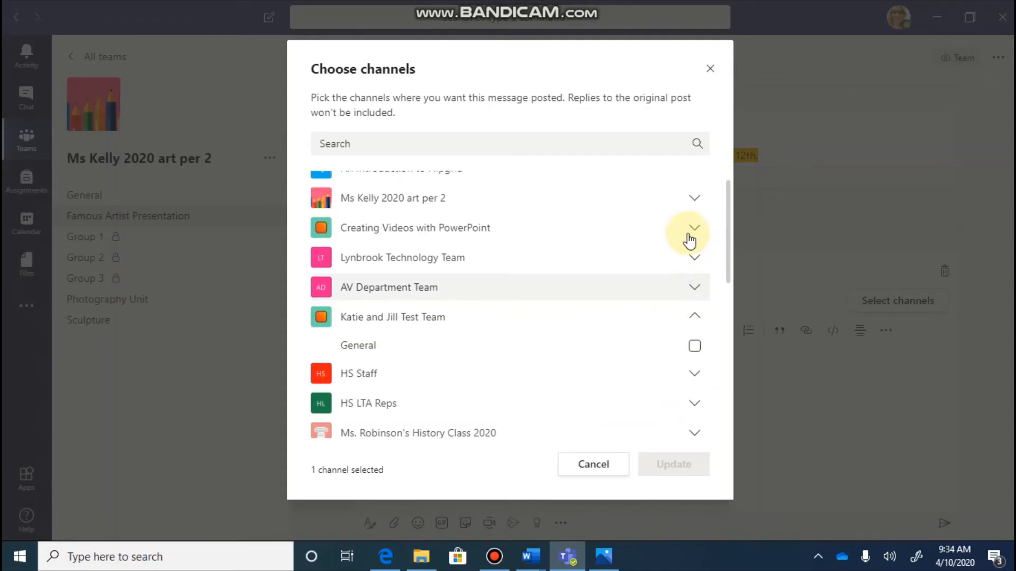
{"action": "left_click", "coordinate": [693, 248]}
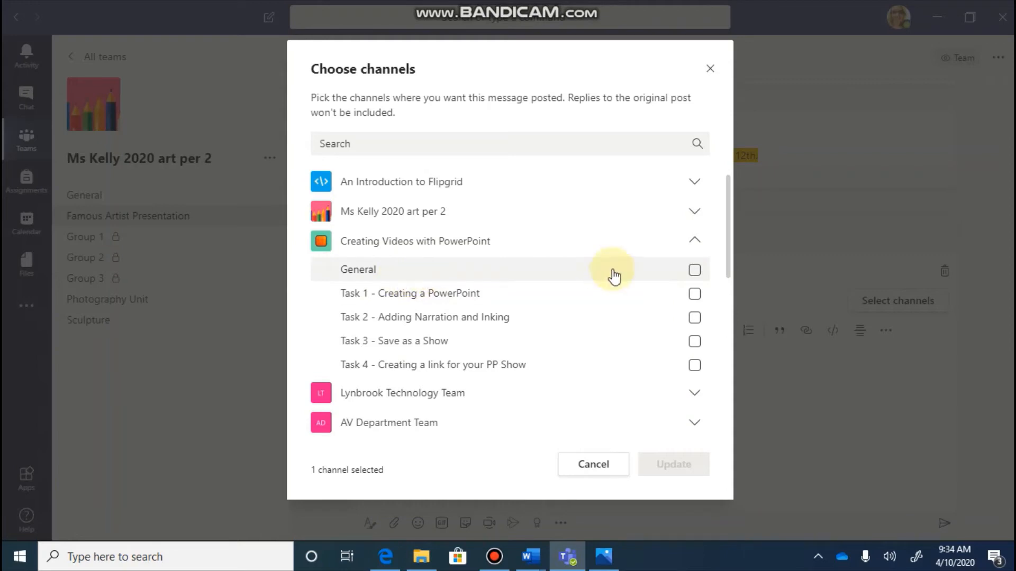
{"action": "left_click", "coordinate": [694, 271]}
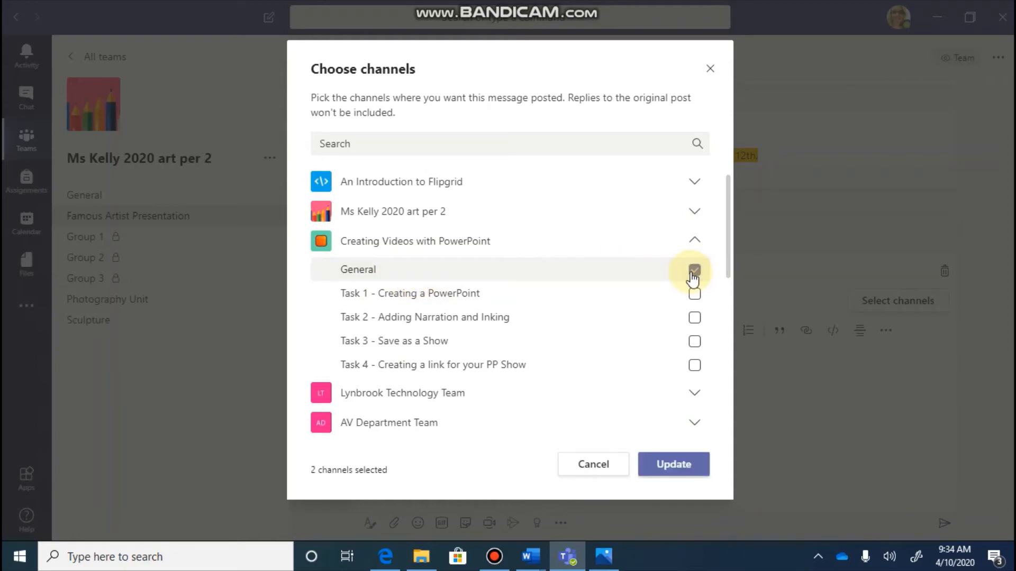
{"action": "scroll", "coordinate": [693, 278], "scroll_direction": "down", "scroll_amount": 4}
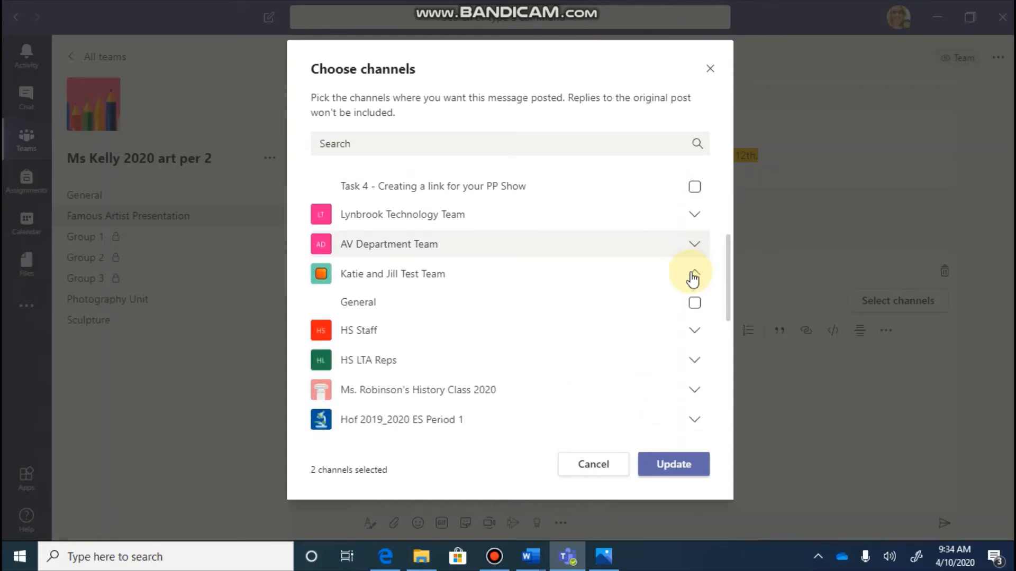
{"action": "left_click", "coordinate": [695, 298]}
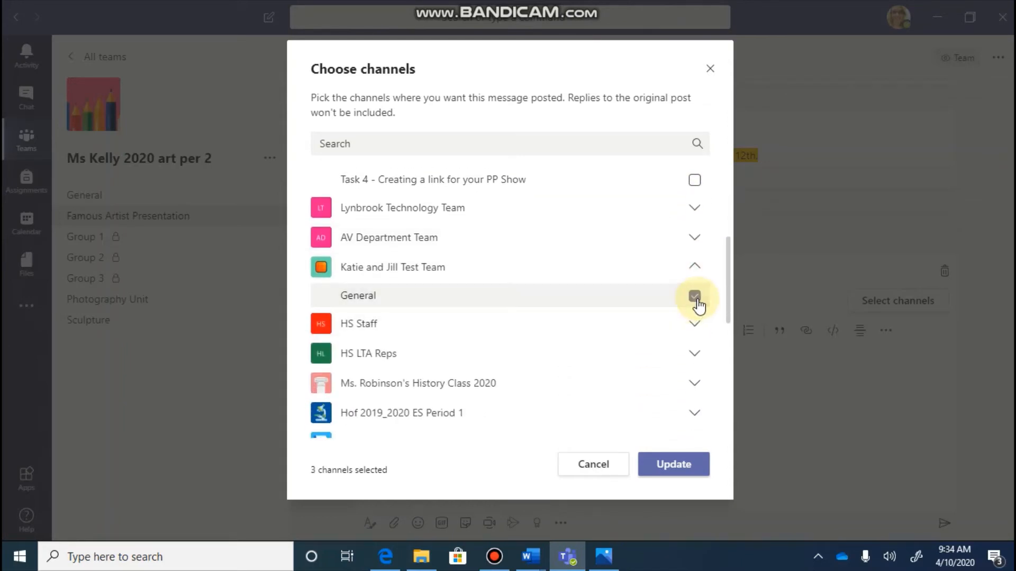
{"action": "left_click", "coordinate": [672, 471]}
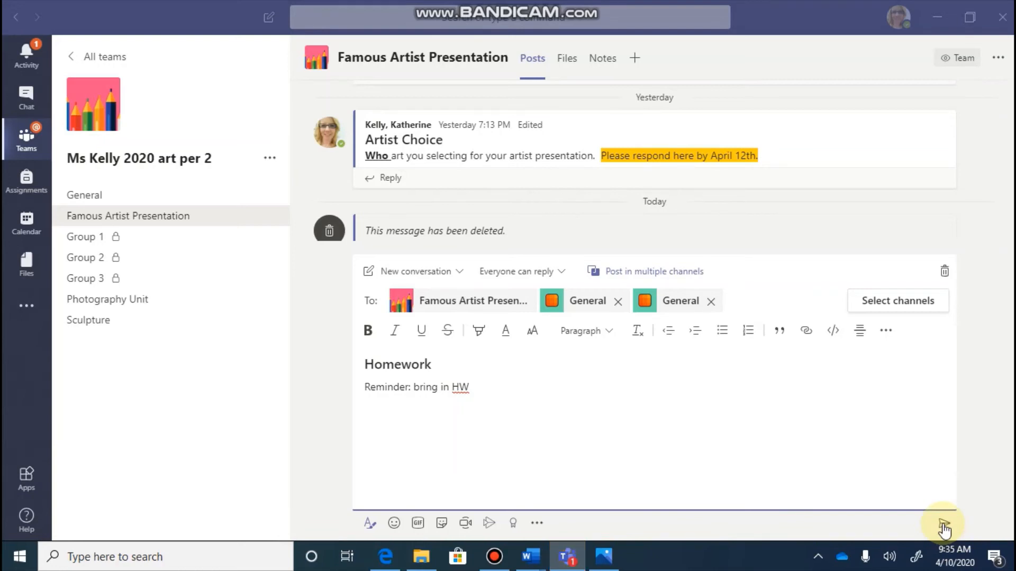
Publish the Homework post and edit it to add the line "Page 2-3" below the reminder.
{"action": "left_click", "coordinate": [944, 525]}
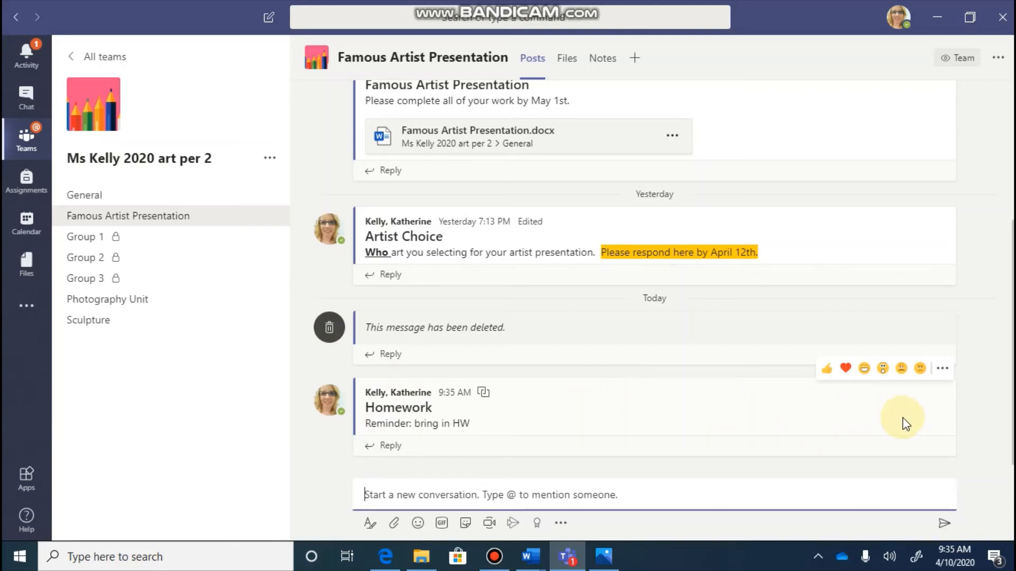
{"action": "left_click", "coordinate": [941, 372]}
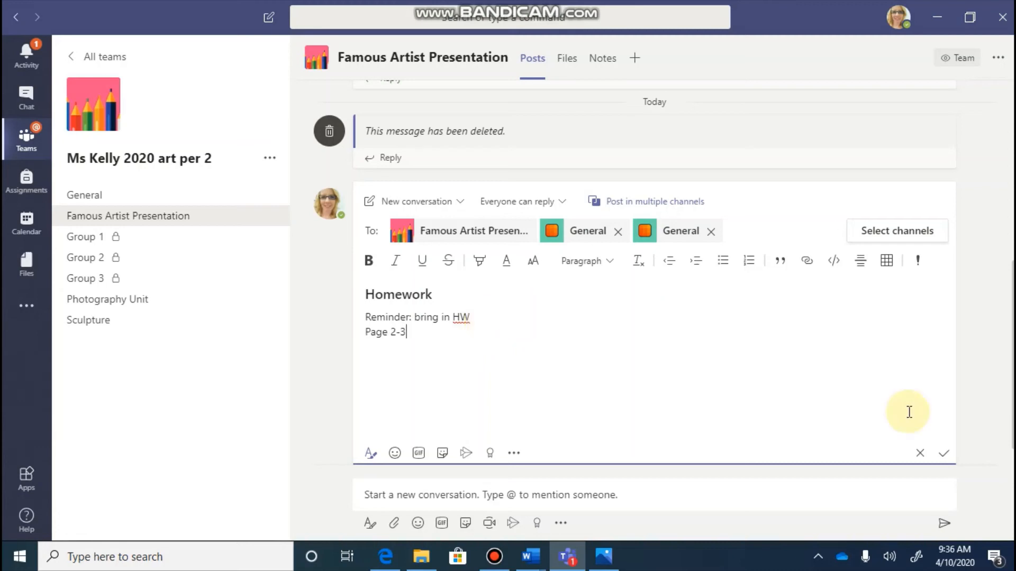
{"action": "left_click", "coordinate": [945, 453]}
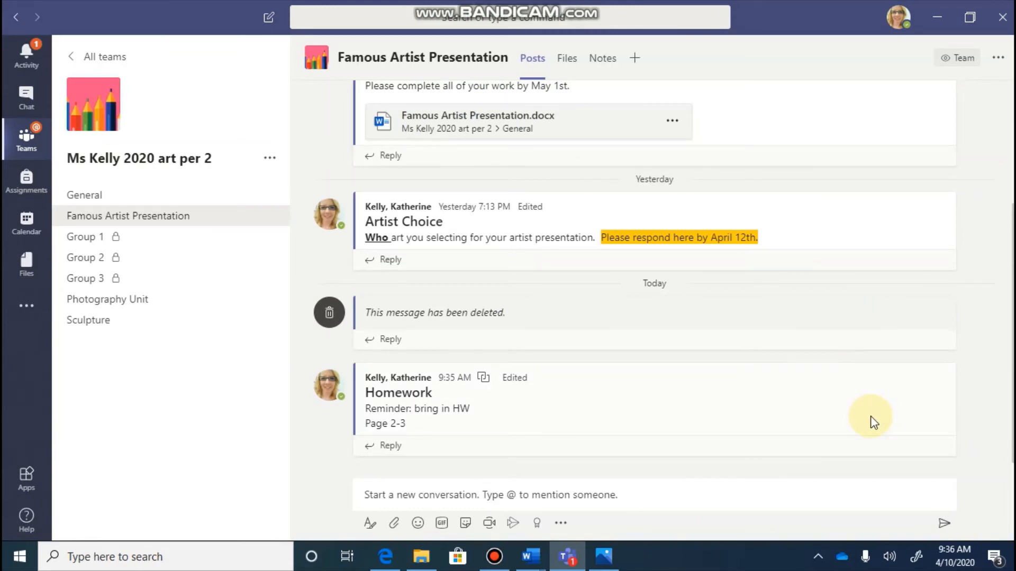
Reopen the published Homework post for editing, change it to an announcement and give it the headline "HOMEWORK".
{"action": "mouse_move", "coordinate": [869, 420]}
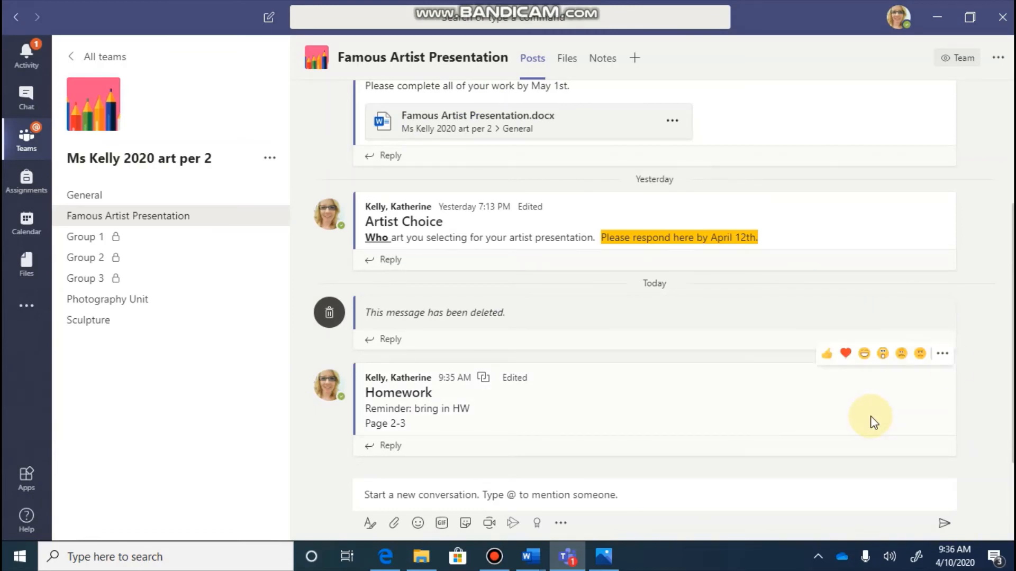
{"action": "left_click", "coordinate": [942, 354]}
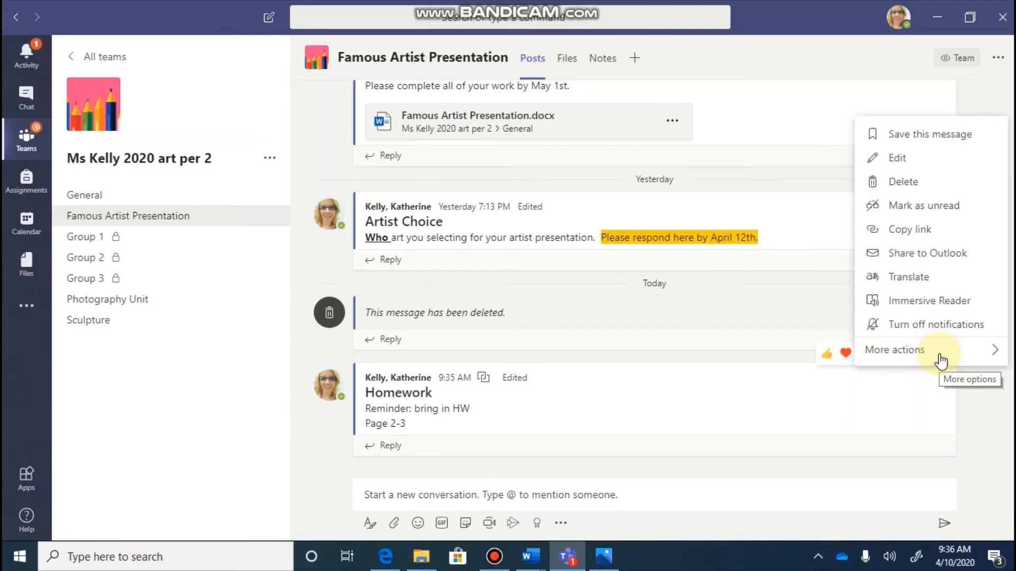
{"action": "left_click", "coordinate": [898, 160]}
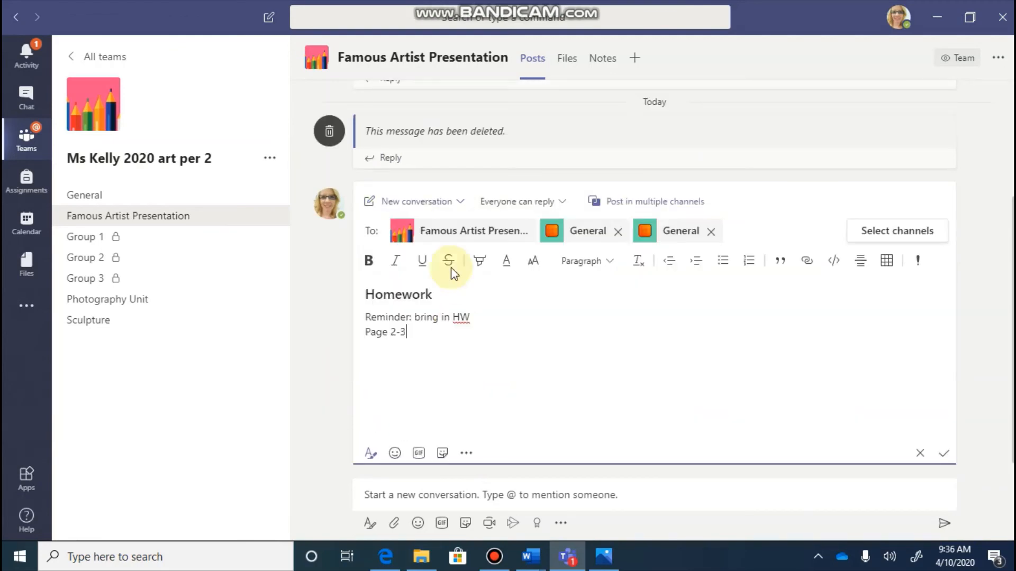
{"action": "left_click", "coordinate": [460, 203]}
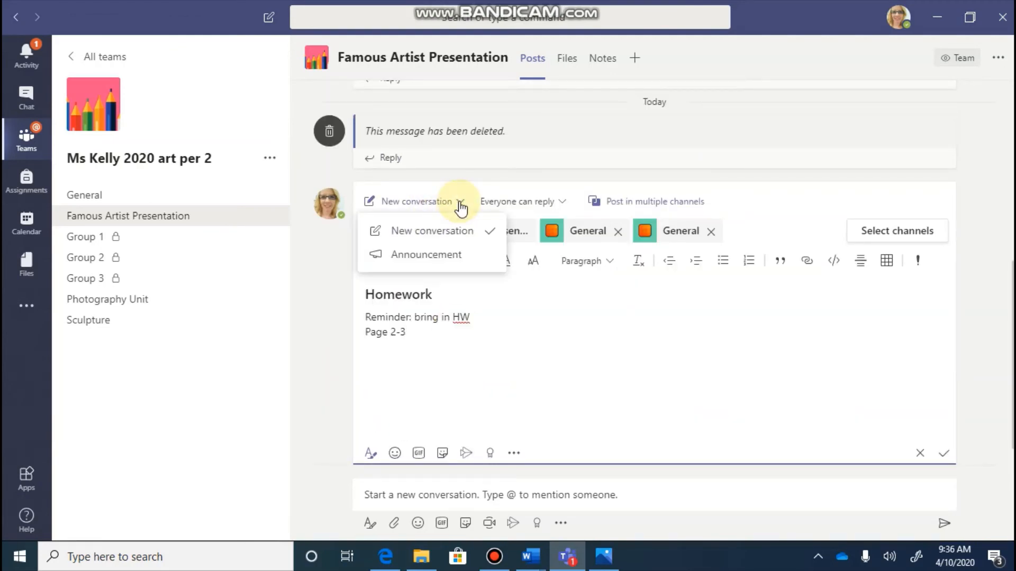
{"action": "left_click", "coordinate": [426, 255]}
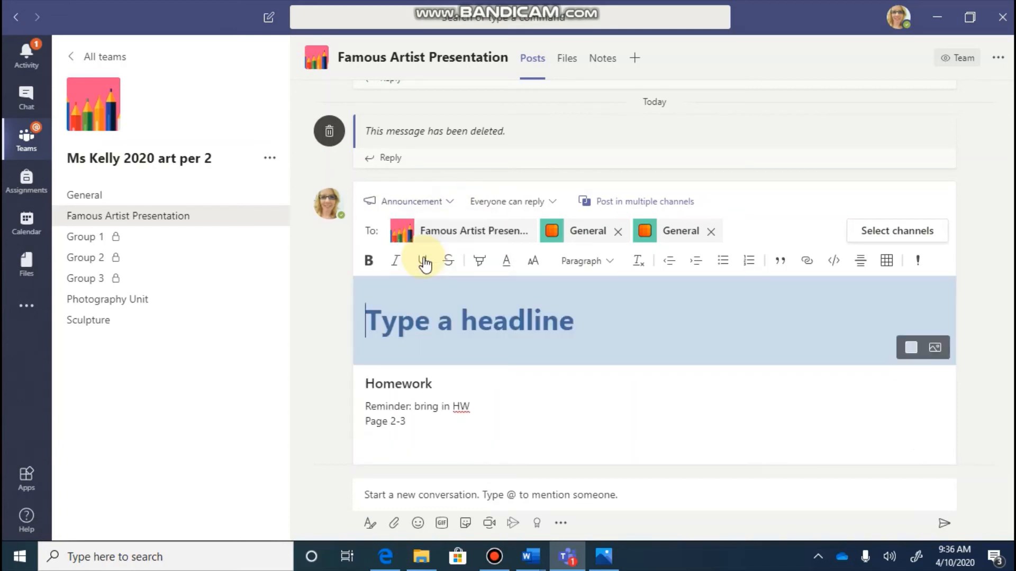
{"action": "left_click", "coordinate": [425, 329]}
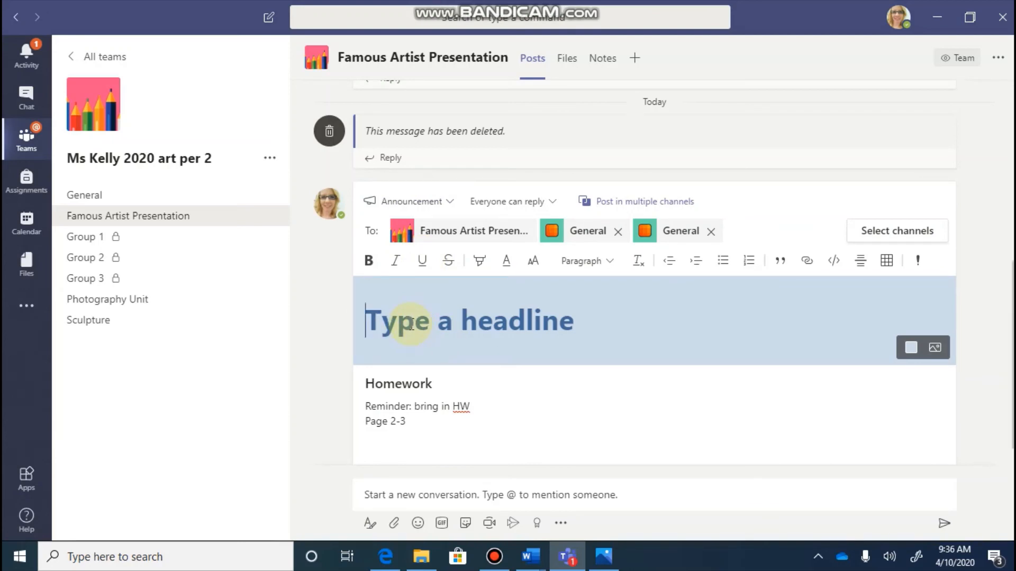
{"action": "type", "text": "HOMEWORK"}
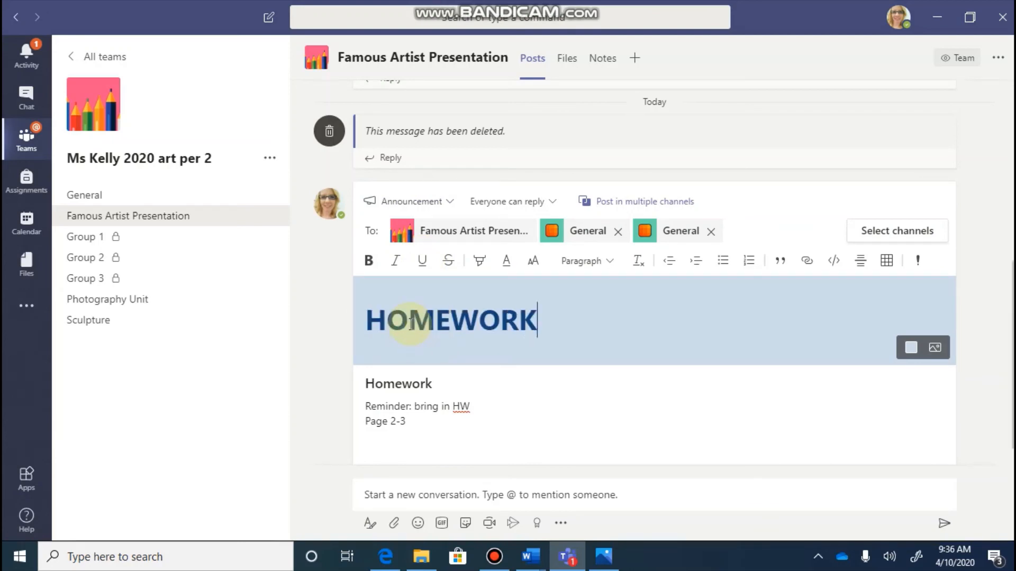
Set the announcement's headline background to the pink clipboard illustration from the Classes category.
{"action": "left_click", "coordinate": [933, 351]}
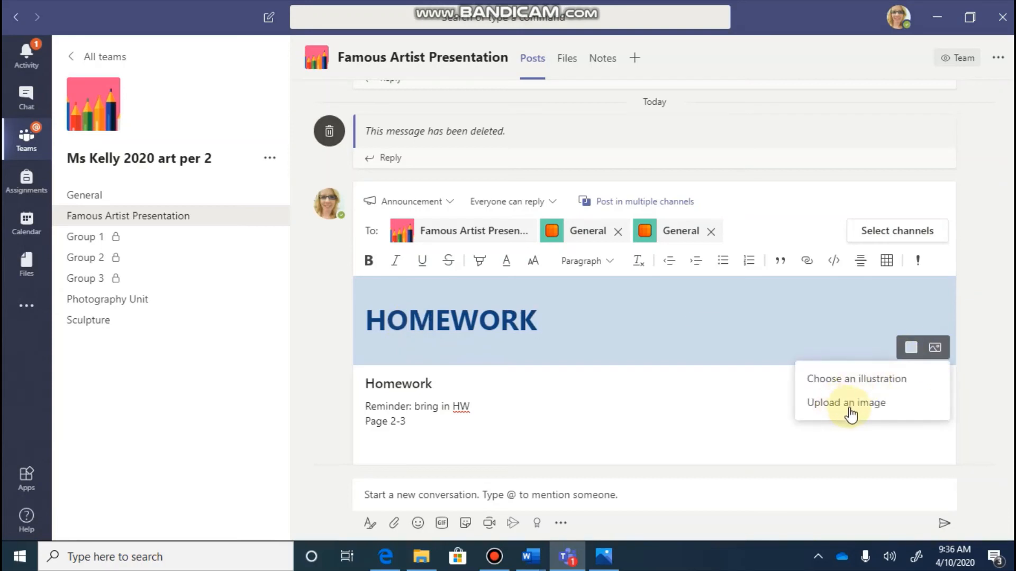
{"action": "left_click", "coordinate": [840, 379]}
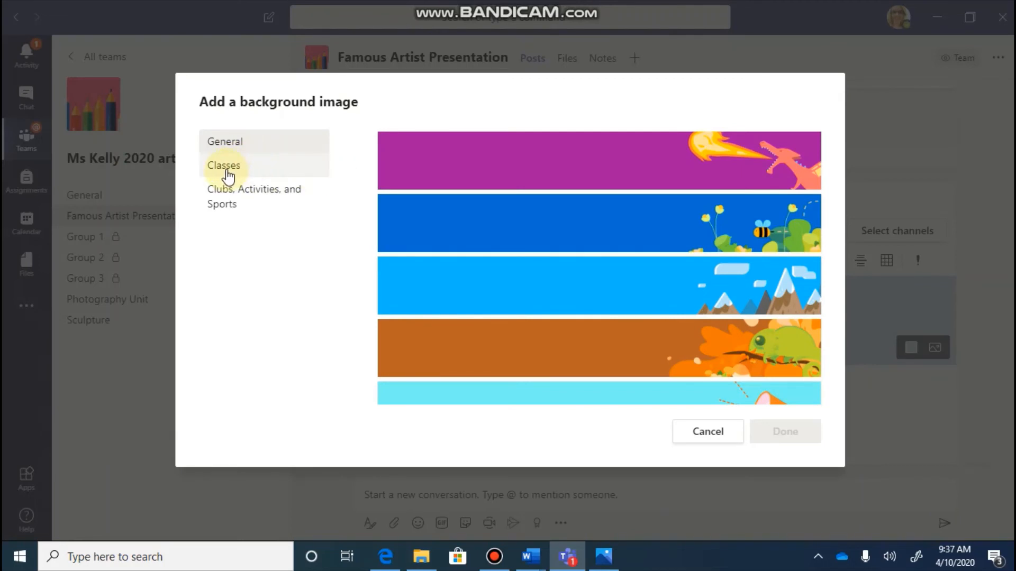
{"action": "left_click", "coordinate": [226, 172]}
{"action": "scroll", "coordinate": [611, 290], "scroll_direction": "down", "scroll_amount": 1}
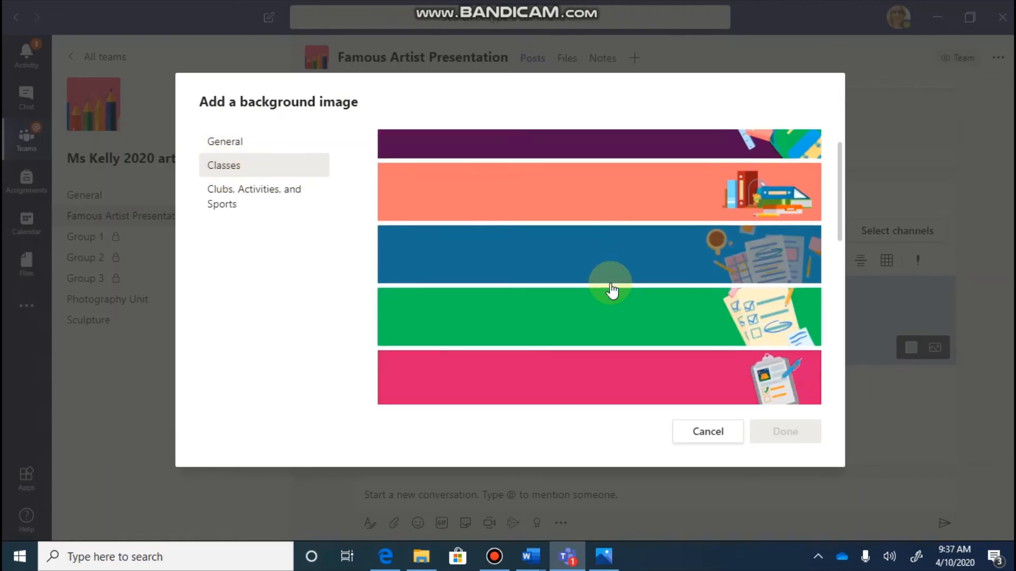
{"action": "scroll", "coordinate": [611, 290], "scroll_direction": "down", "scroll_amount": 5}
{"action": "scroll", "coordinate": [611, 290], "scroll_direction": "up", "scroll_amount": 2}
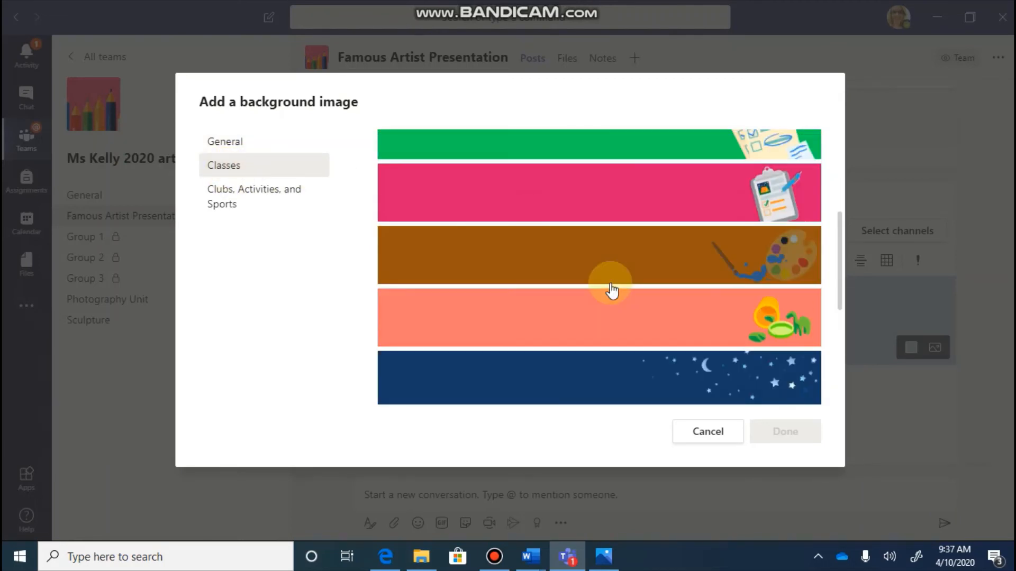
{"action": "scroll", "coordinate": [612, 290], "scroll_direction": "up", "scroll_amount": 2}
{"action": "left_click", "coordinate": [623, 289]}
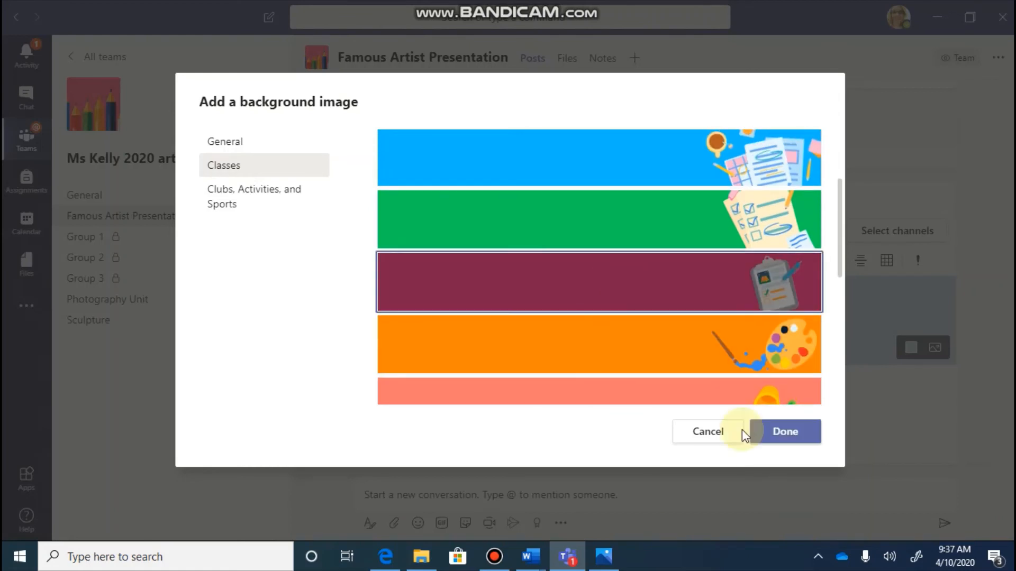
{"action": "left_click", "coordinate": [799, 440]}
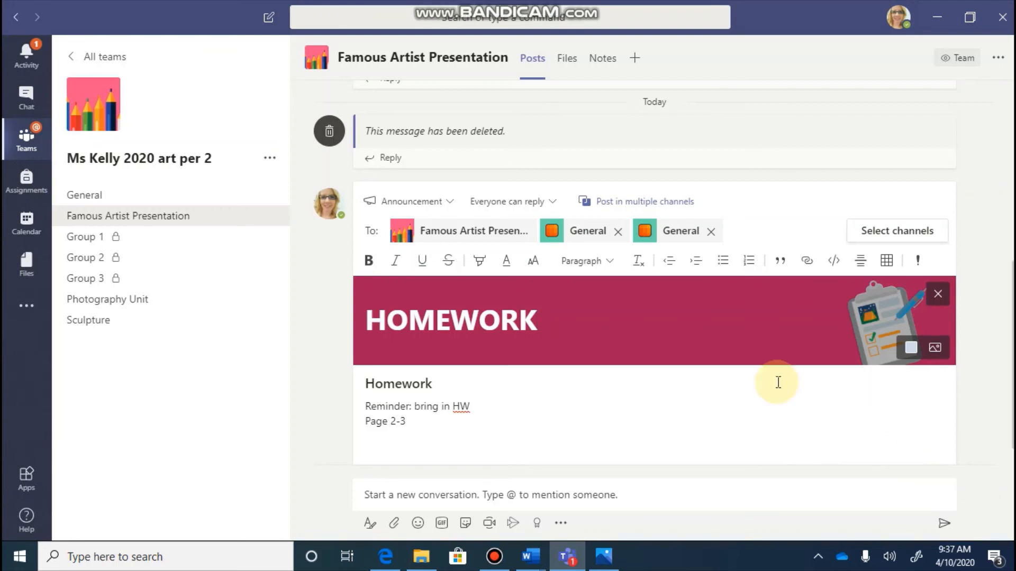
Save the edited Homework announcement and review it in the channel.
{"action": "scroll", "coordinate": [432, 211], "scroll_direction": "up", "scroll_amount": 3}
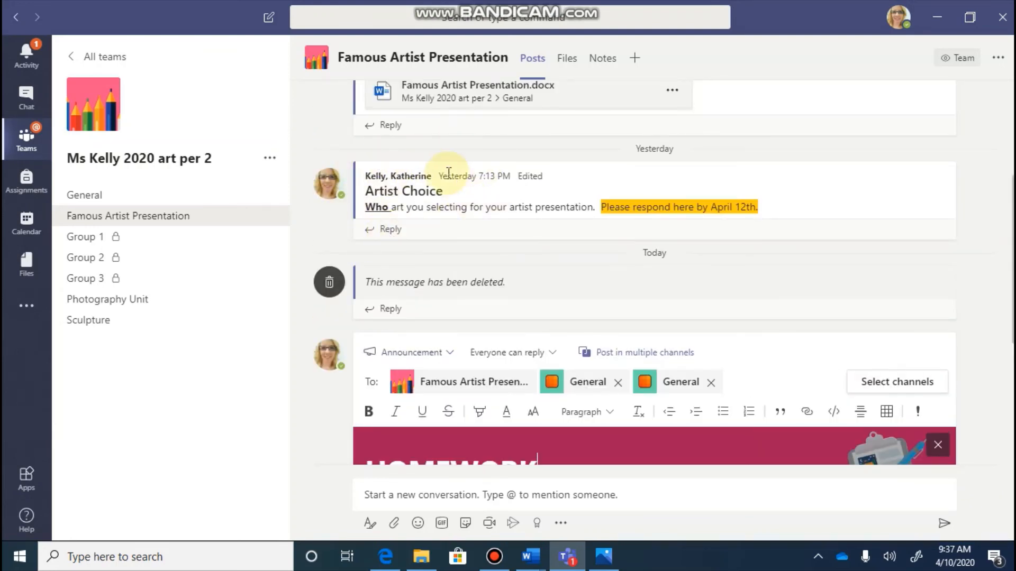
{"action": "scroll", "coordinate": [402, 219], "scroll_direction": "down", "scroll_amount": 3}
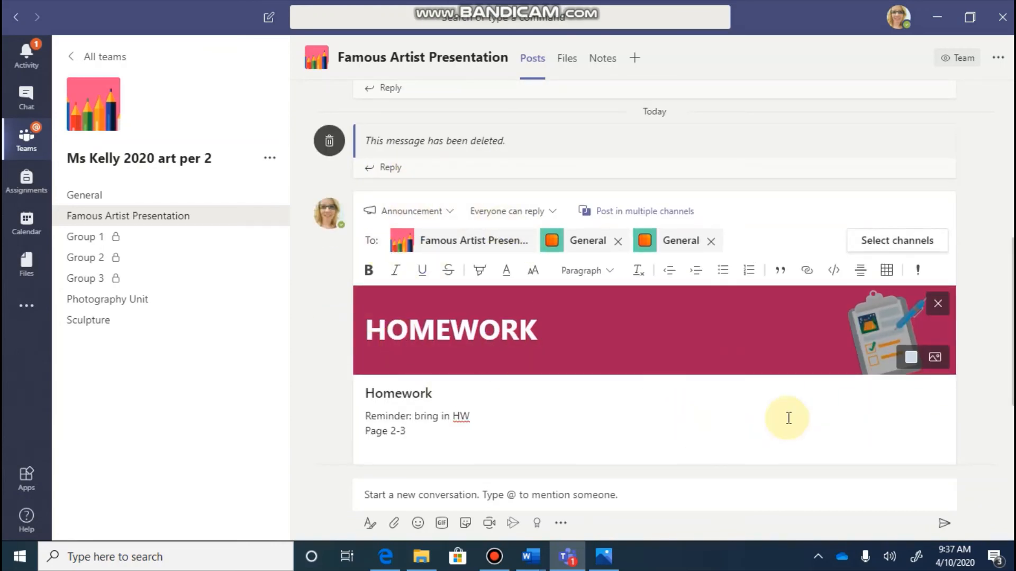
{"action": "scroll", "coordinate": [839, 461], "scroll_direction": "down", "scroll_amount": 3}
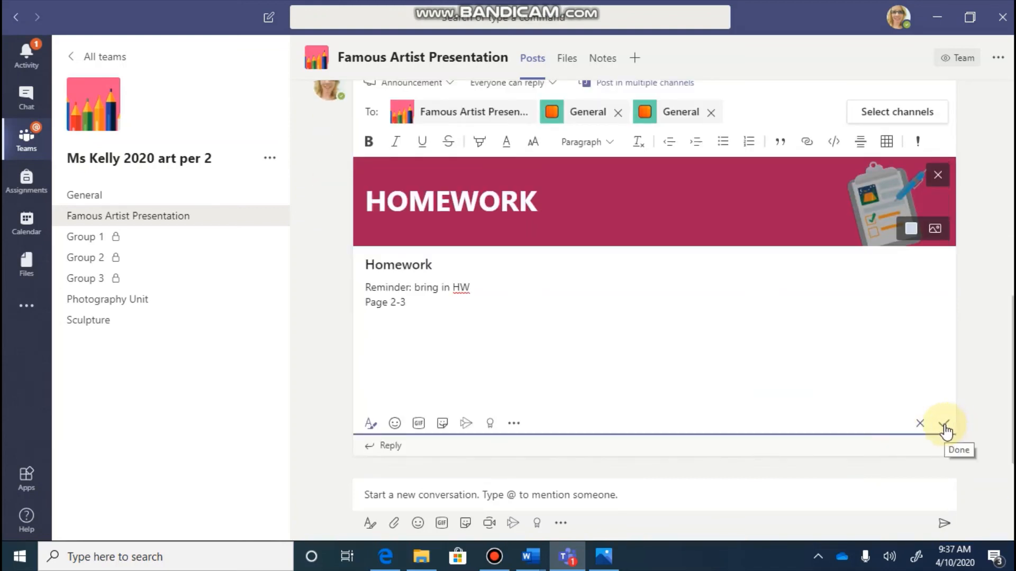
{"action": "left_click", "coordinate": [945, 426]}
{"action": "scroll", "coordinate": [948, 431], "scroll_direction": "up", "scroll_amount": 1}
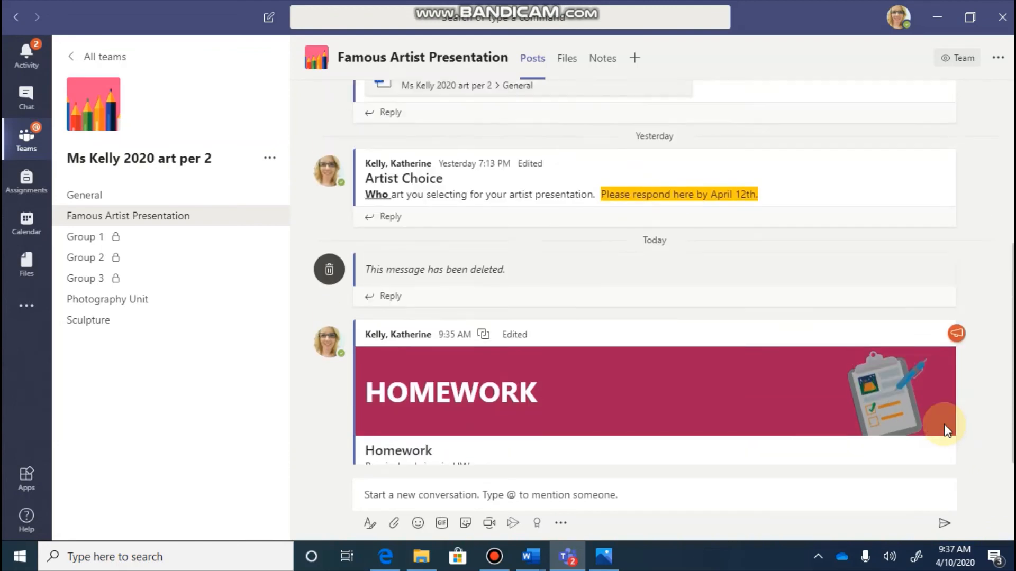
{"action": "scroll", "coordinate": [948, 431], "scroll_direction": "down", "scroll_amount": 1}
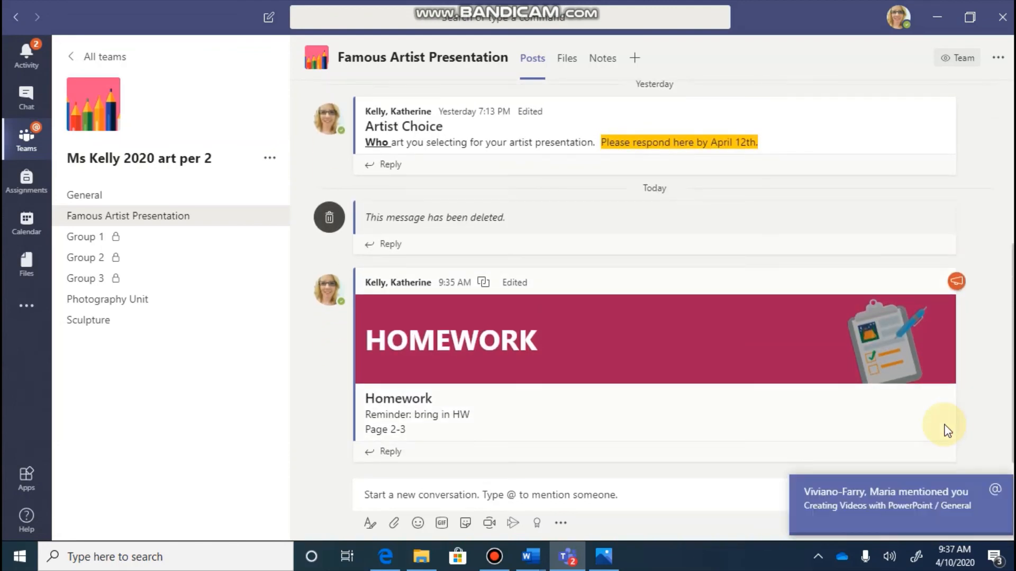
Save the Artist Choice message for later reference and open the list of saved messages.
{"action": "scroll", "coordinate": [980, 344], "scroll_direction": "up", "scroll_amount": 3}
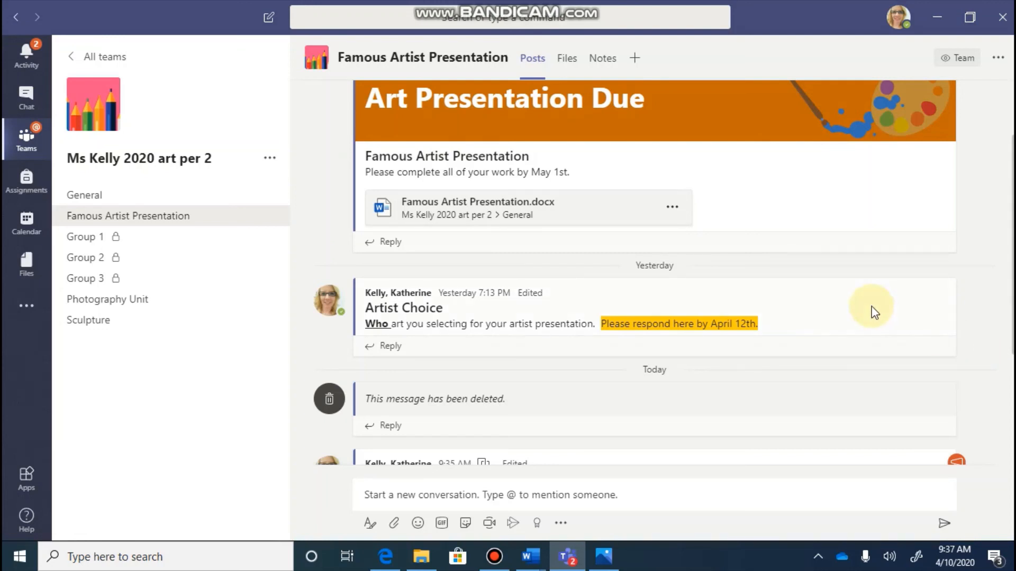
{"action": "mouse_move", "coordinate": [872, 307]}
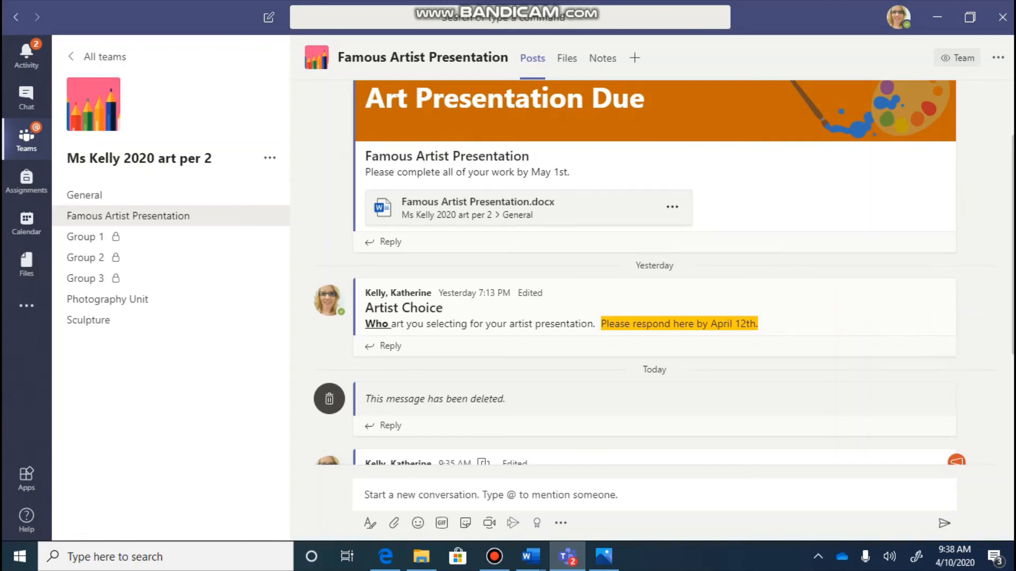
{"action": "mouse_move", "coordinate": [927, 320]}
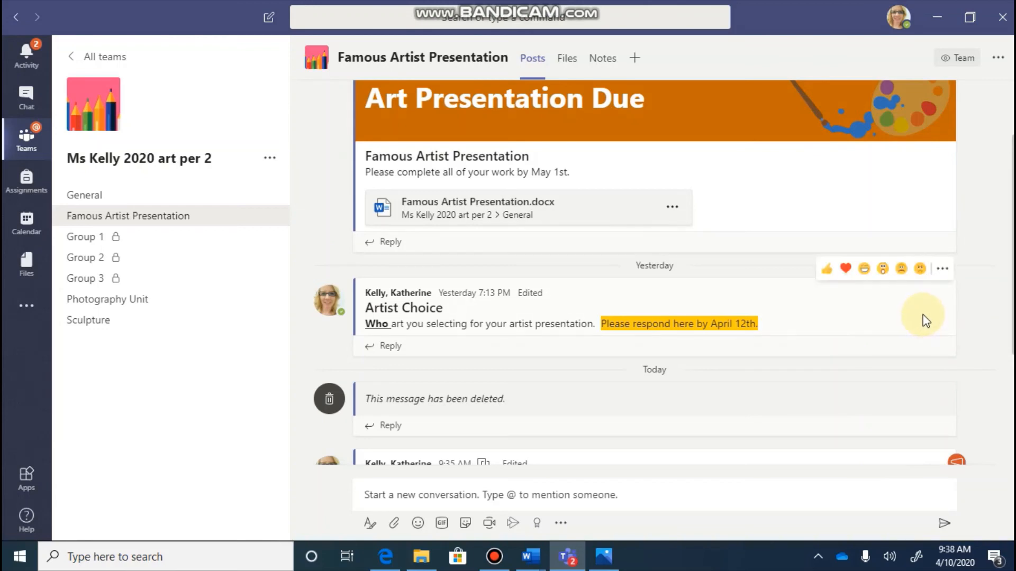
{"action": "left_click", "coordinate": [943, 269]}
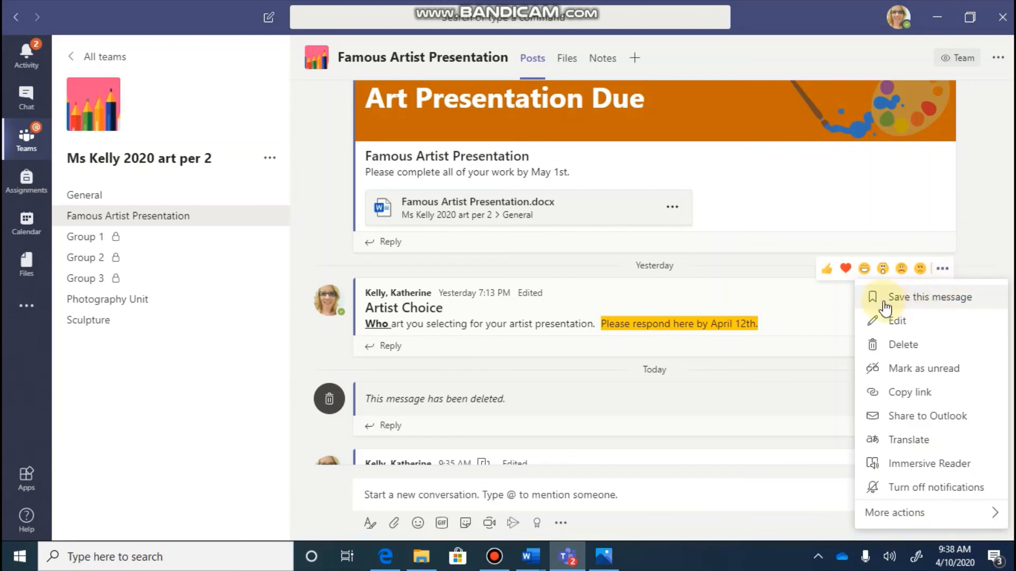
{"action": "left_click", "coordinate": [936, 299]}
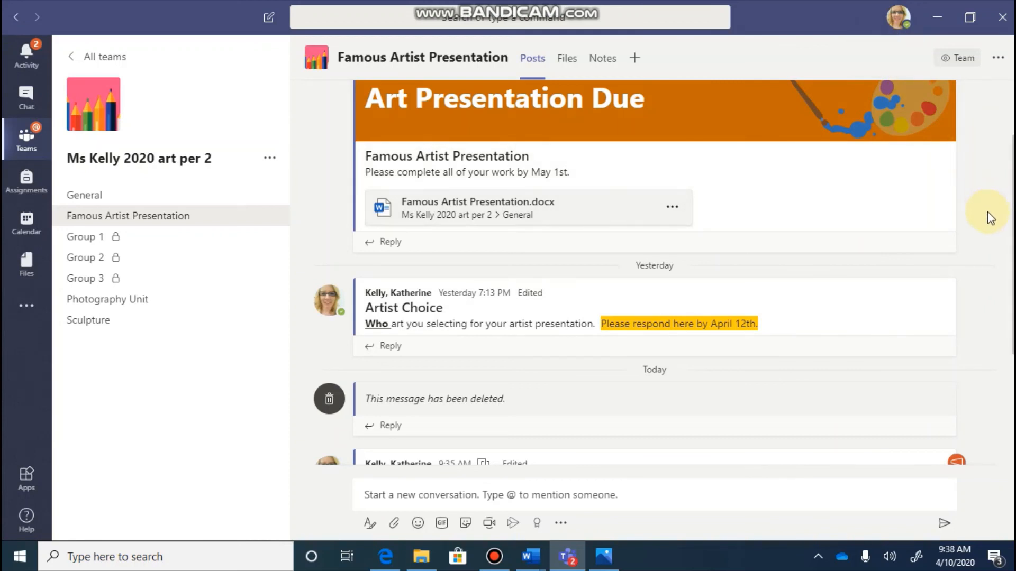
{"action": "left_click", "coordinate": [894, 19]}
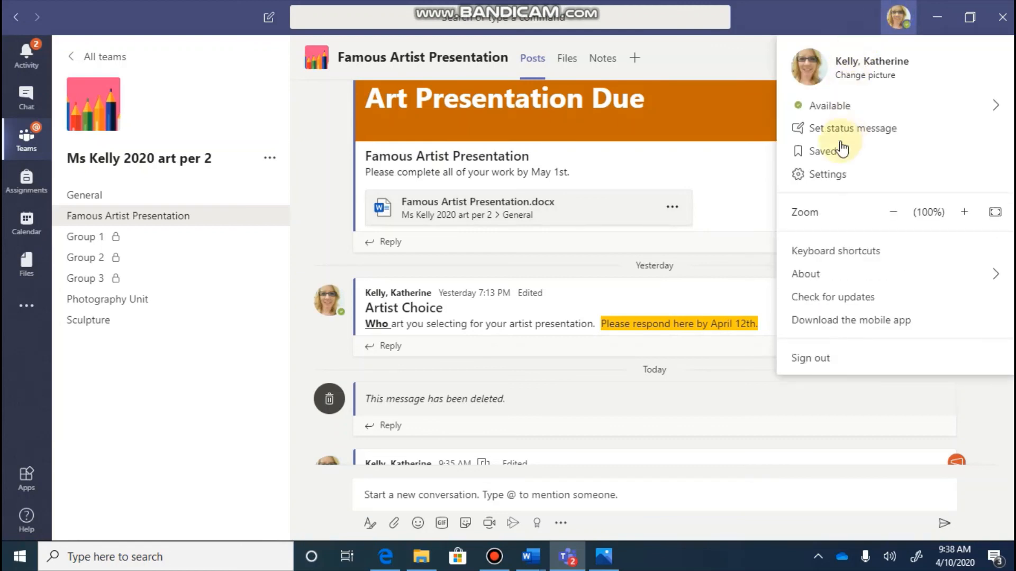
{"action": "left_click", "coordinate": [821, 153]}
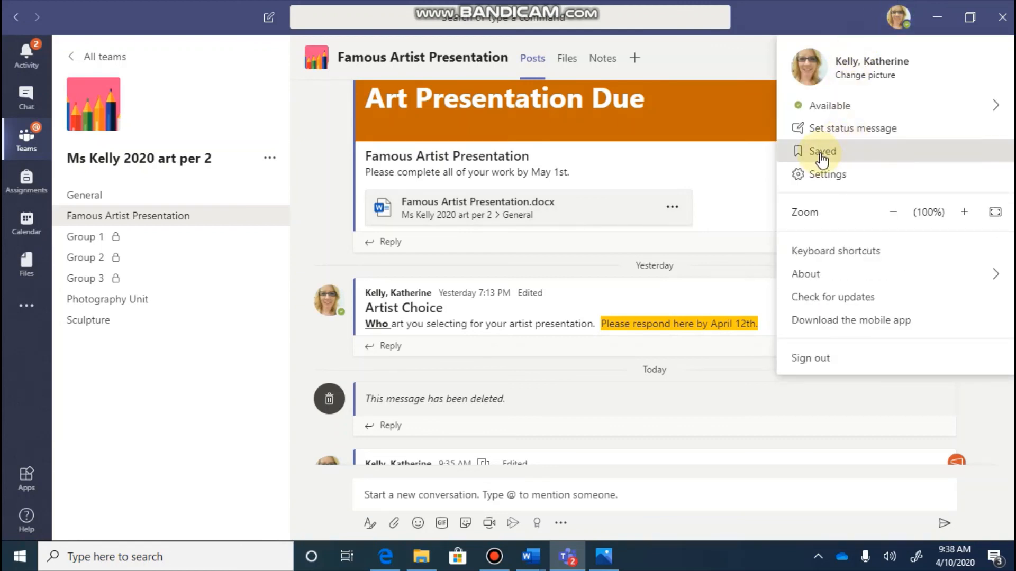